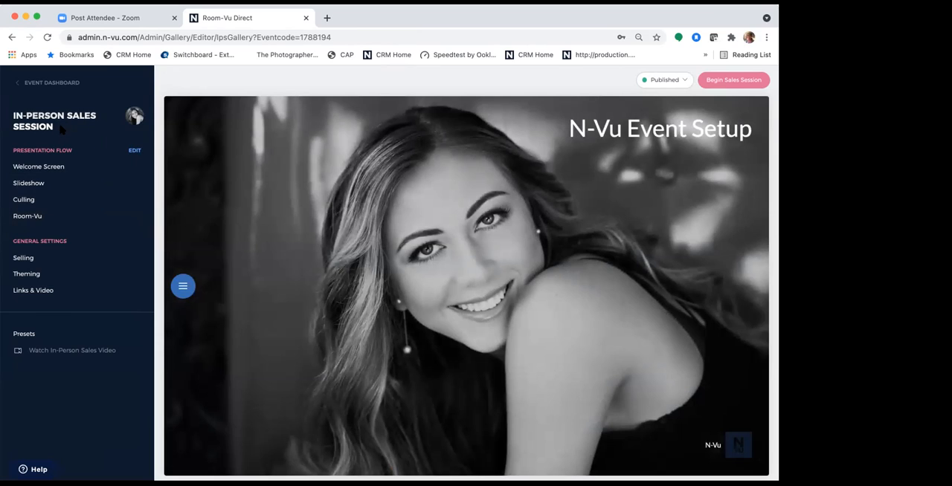
- Turn on Room-Vu for the in-person sales session and look through the available stock rooms
{"action": "left_click", "coordinate": [37, 218]}
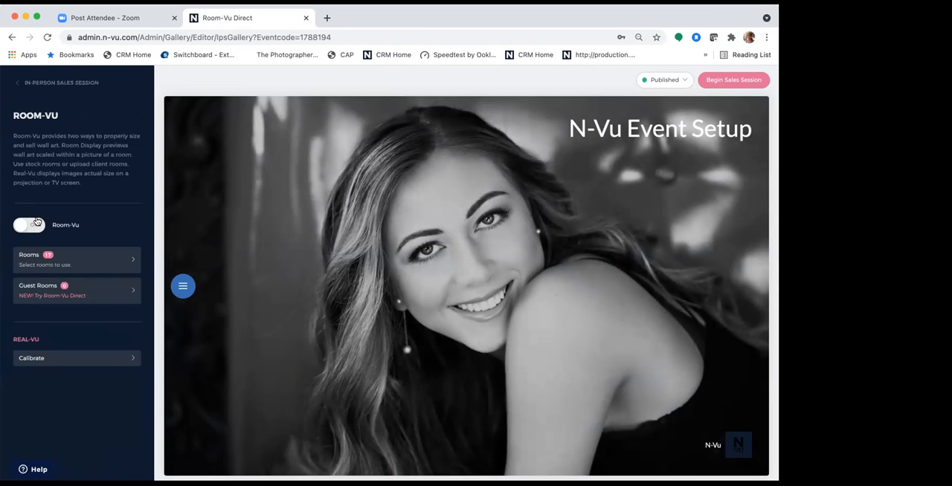
{"action": "left_click", "coordinate": [24, 229]}
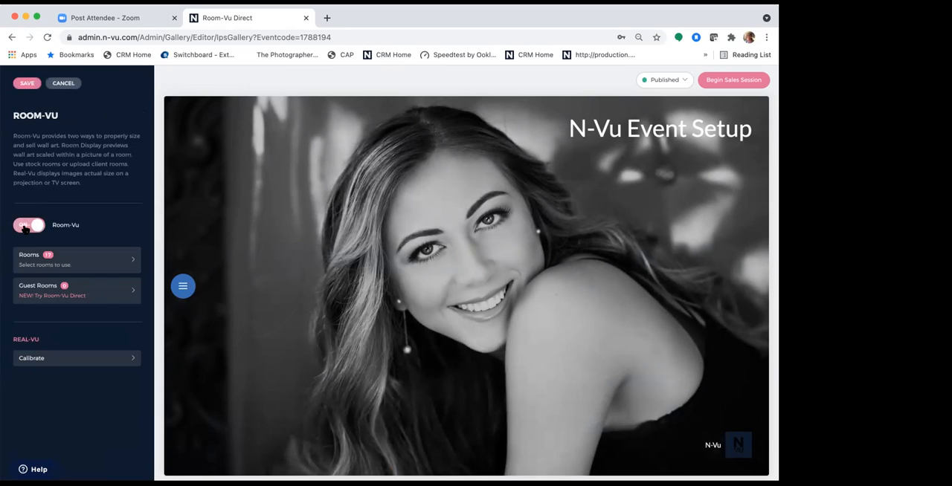
{"action": "left_click", "coordinate": [44, 269]}
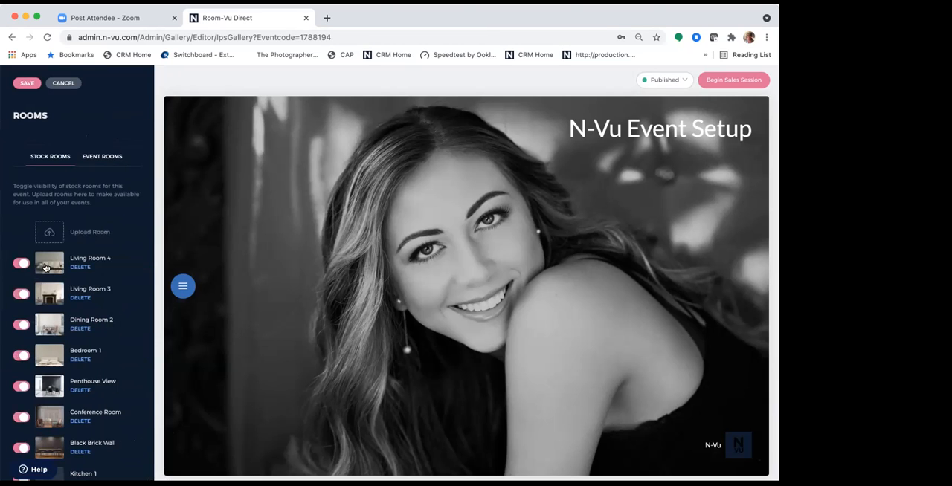
{"action": "scroll", "coordinate": [82, 358], "scroll_direction": "down", "scroll_amount": 5}
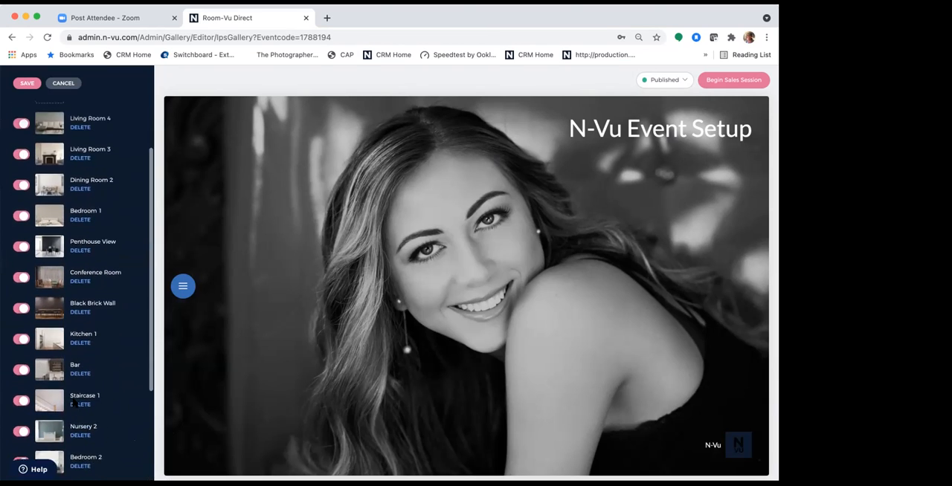
{"action": "scroll", "coordinate": [76, 403], "scroll_direction": "down", "scroll_amount": 3}
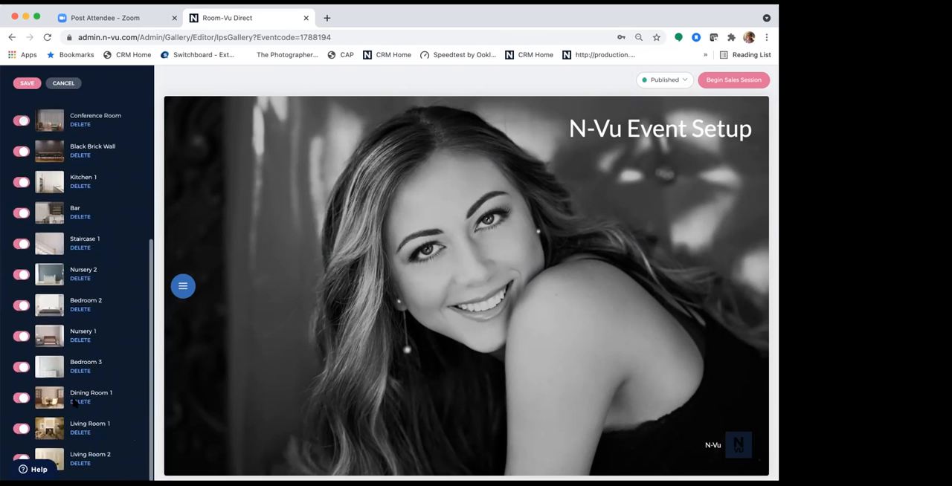
{"action": "scroll", "coordinate": [71, 389], "scroll_direction": "up", "scroll_amount": 10}
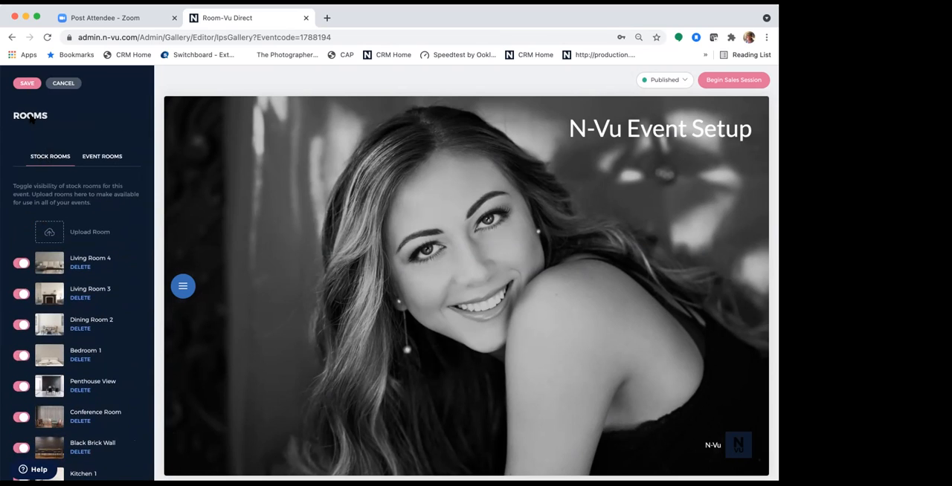
- Check the event rooms list, save the Room-Vu settings and return to the Room-Vu overview
{"action": "left_click", "coordinate": [95, 159]}
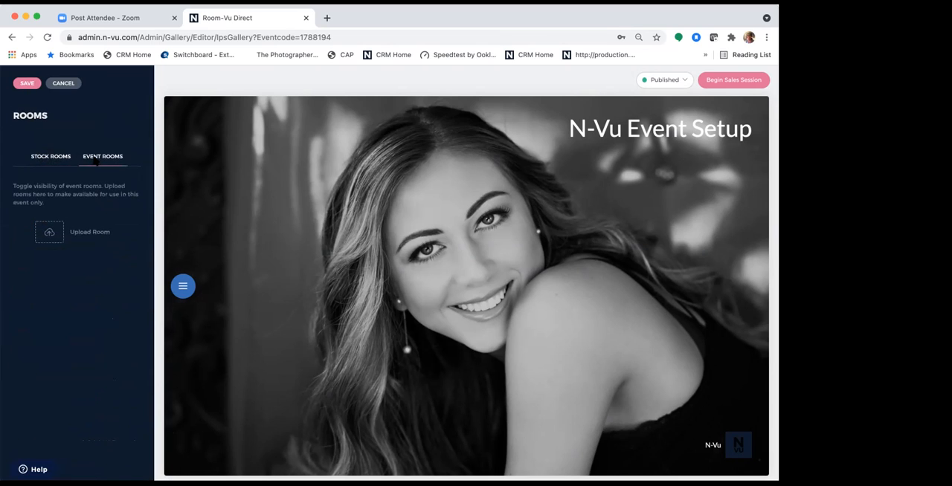
{"action": "left_click", "coordinate": [24, 83]}
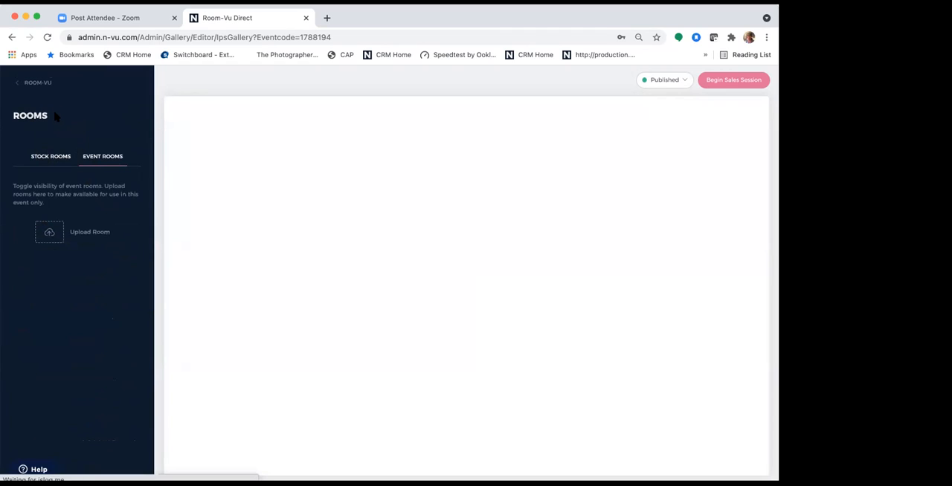
{"action": "left_click", "coordinate": [30, 83]}
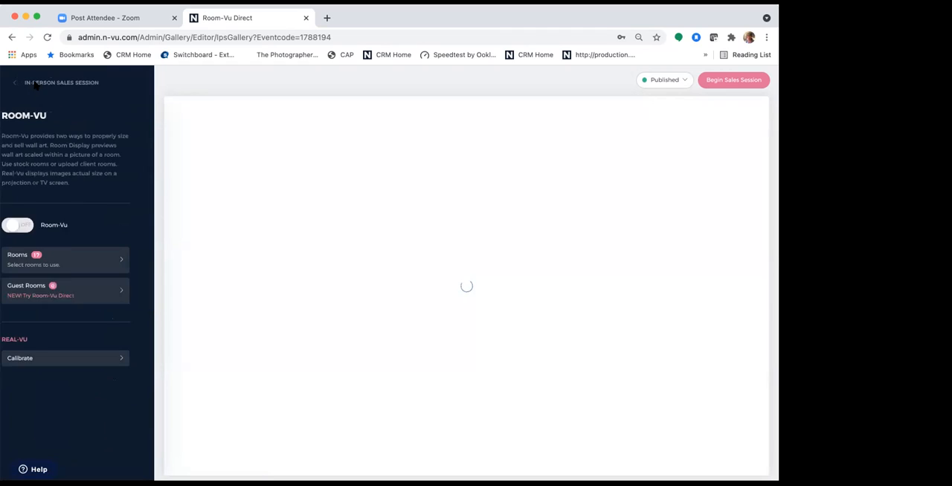
- Send a Room-Vu Direct upload link by text message from Guest Rooms, entering the recipient's phone number
{"action": "left_click", "coordinate": [83, 296]}
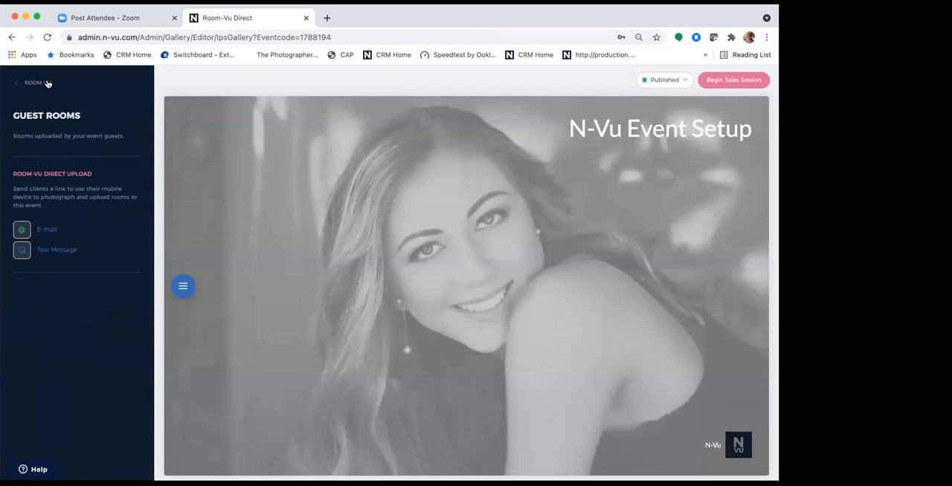
{"action": "left_click", "coordinate": [37, 82]}
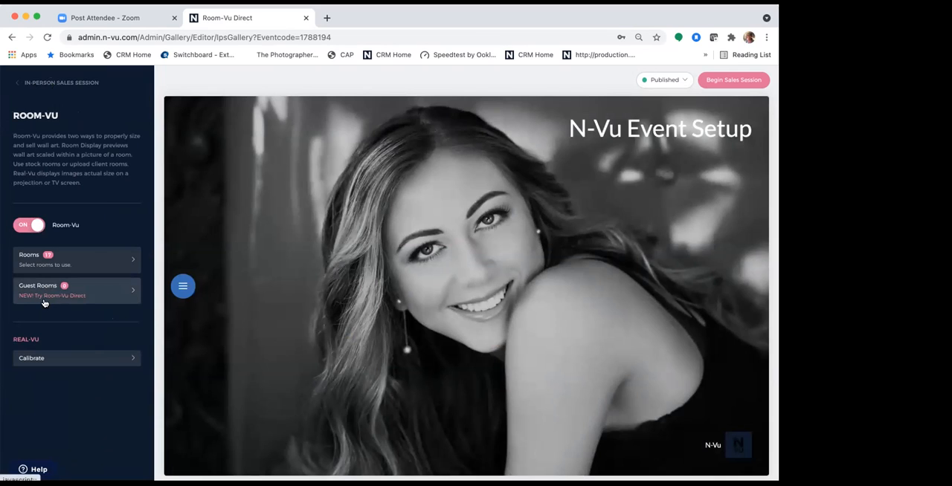
{"action": "left_click", "coordinate": [114, 297]}
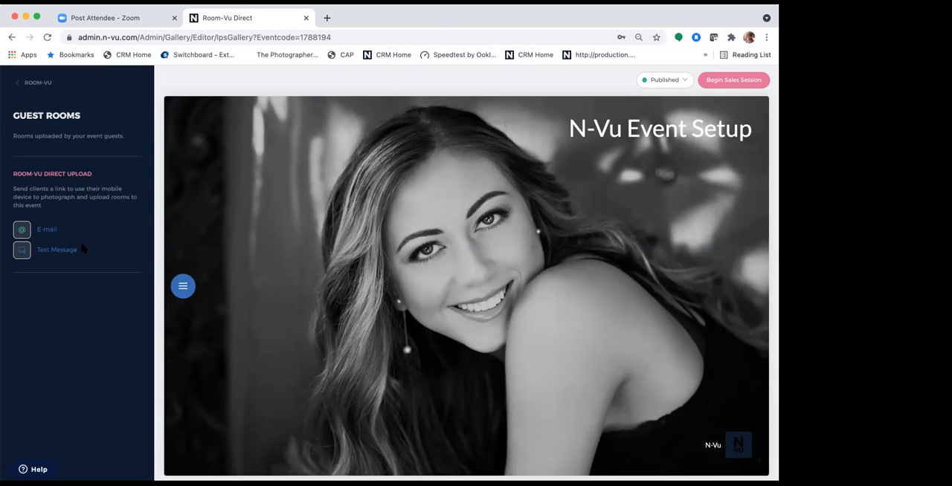
{"action": "left_click", "coordinate": [52, 253]}
{"action": "left_click", "coordinate": [376, 272]}
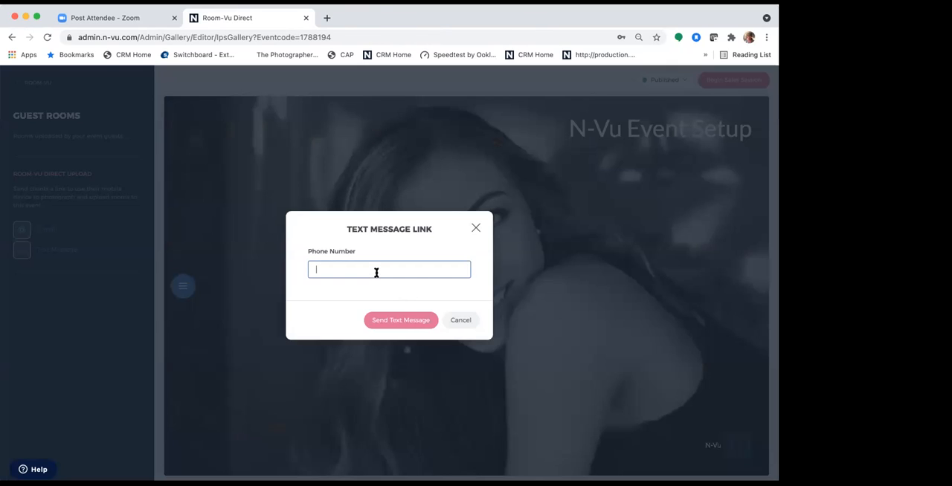
{"action": "type", "text": "50"}
{"action": "type", "text": "663"}
{"action": "left_click", "coordinate": [403, 321]}
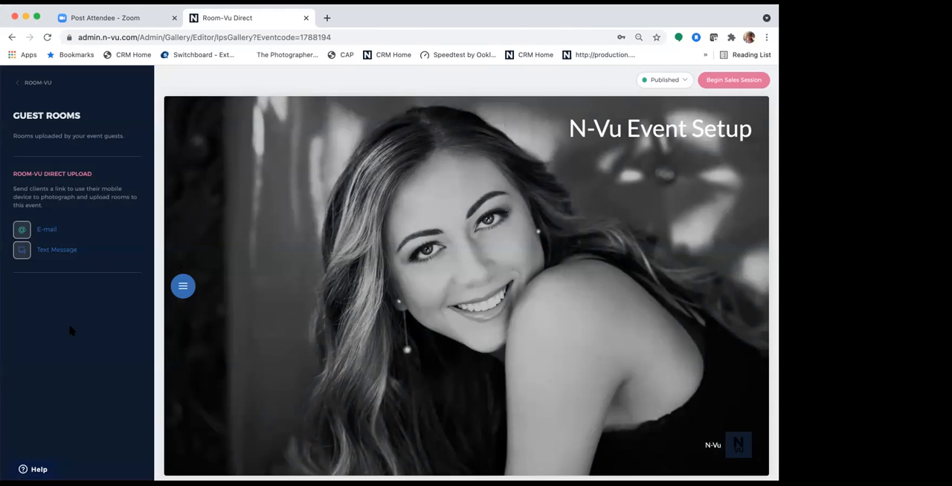
- Try to address another Room-Vu Direct text message link by entering the recipient's phone number
{"action": "left_click", "coordinate": [56, 250]}
{"action": "left_click", "coordinate": [385, 270]}
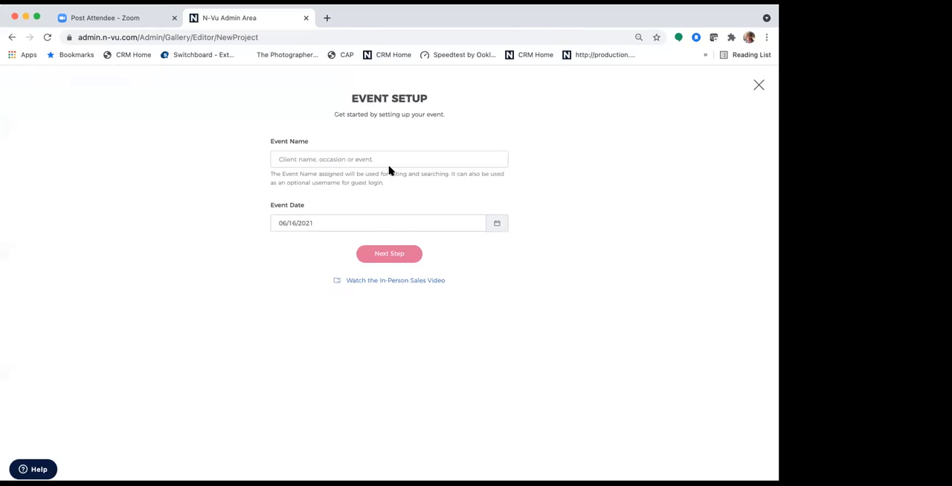
- Leave the new event setup without creating an event and return to the admin home
{"action": "left_click", "coordinate": [759, 85]}
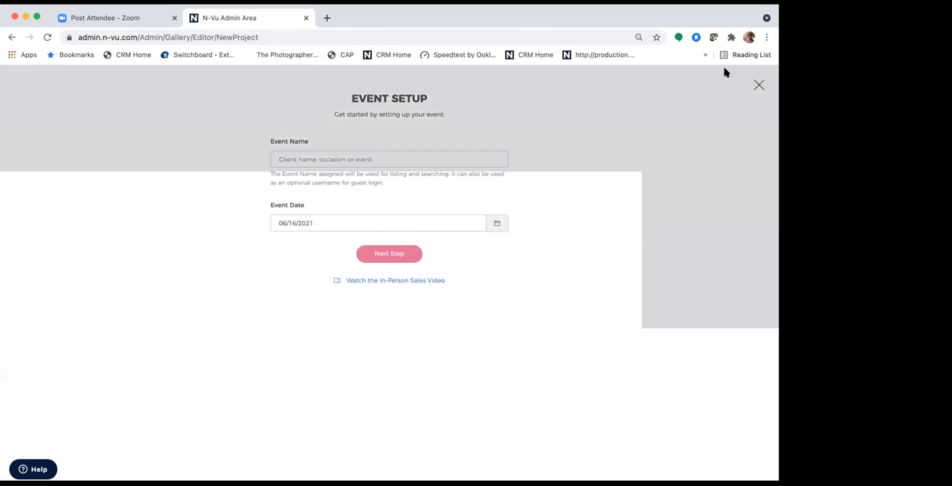
{"action": "left_click", "coordinate": [569, 194]}
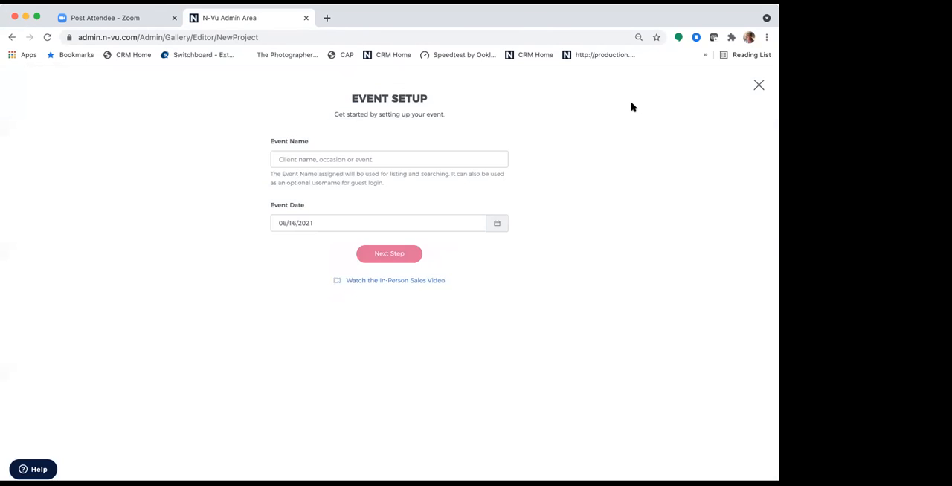
{"action": "left_click", "coordinate": [759, 84]}
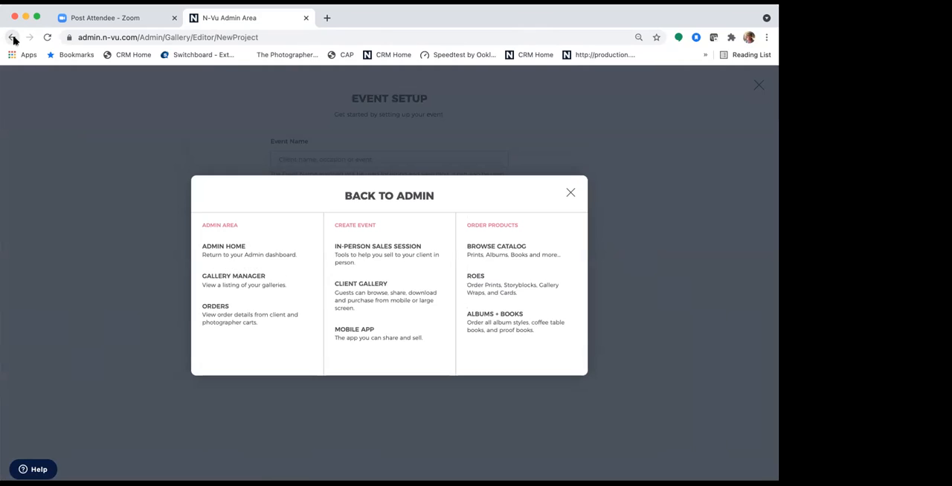
{"action": "left_click", "coordinate": [252, 257]}
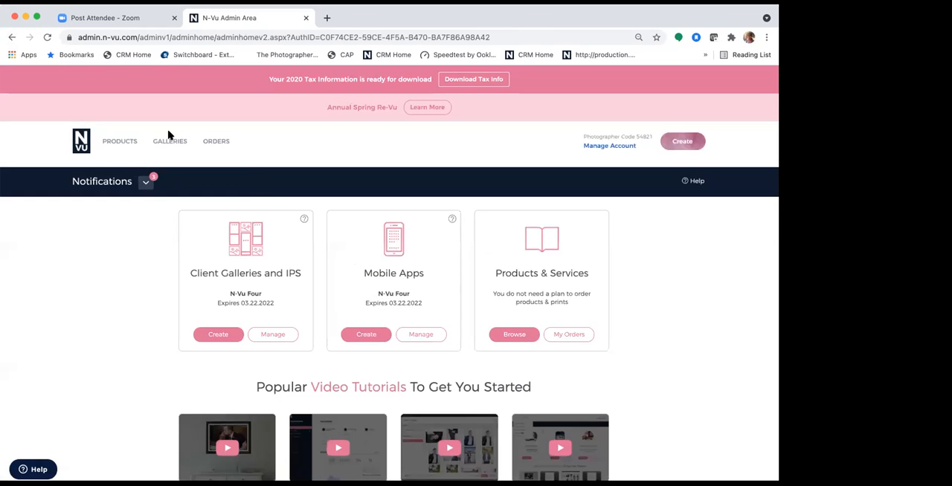
- Open the Room-Vu Direct event from the Gallery Manager and edit its in-person sales session
{"action": "mouse_move", "coordinate": [169, 149]}
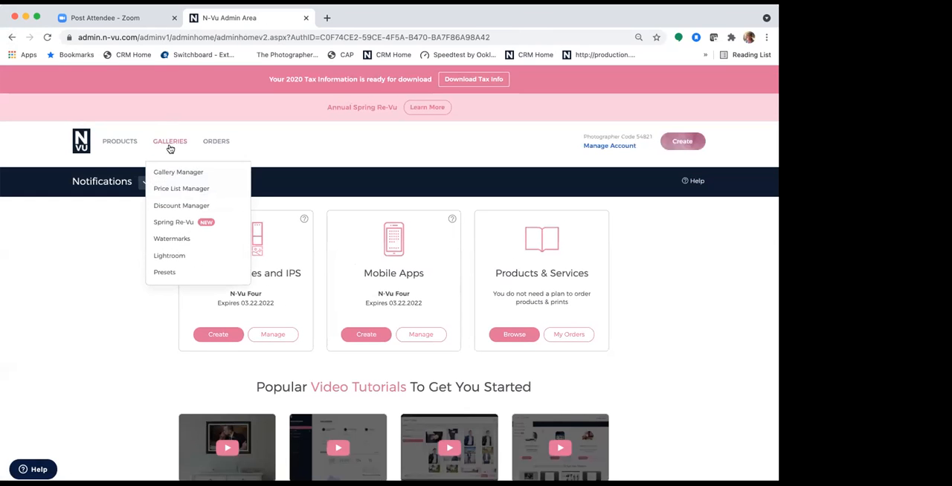
{"action": "left_click", "coordinate": [171, 173]}
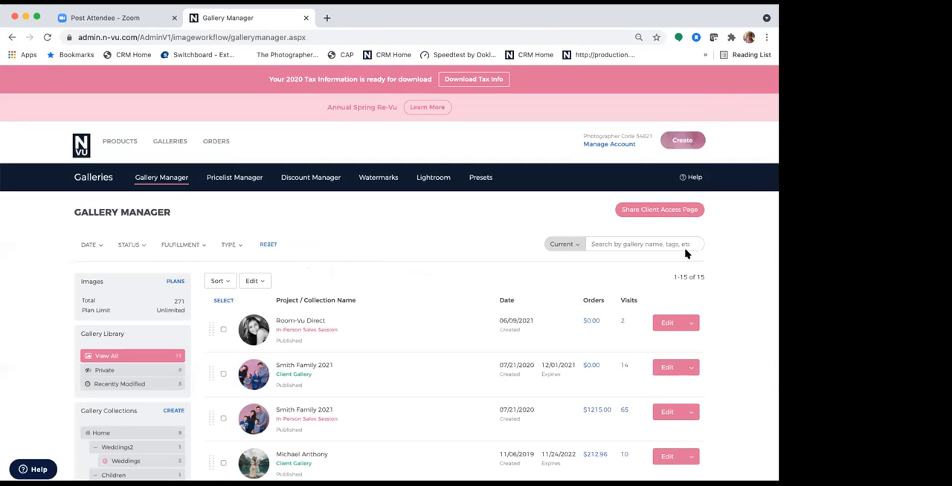
{"action": "left_click", "coordinate": [663, 326]}
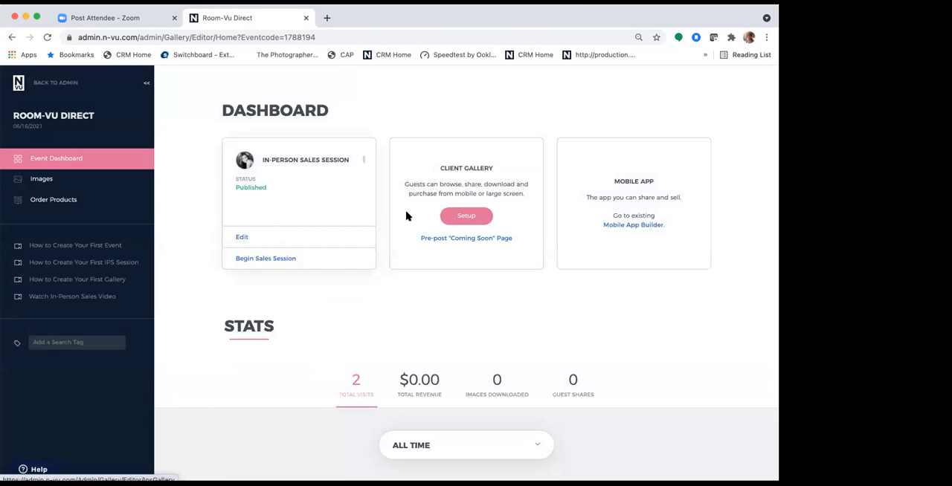
{"action": "left_click", "coordinate": [243, 238]}
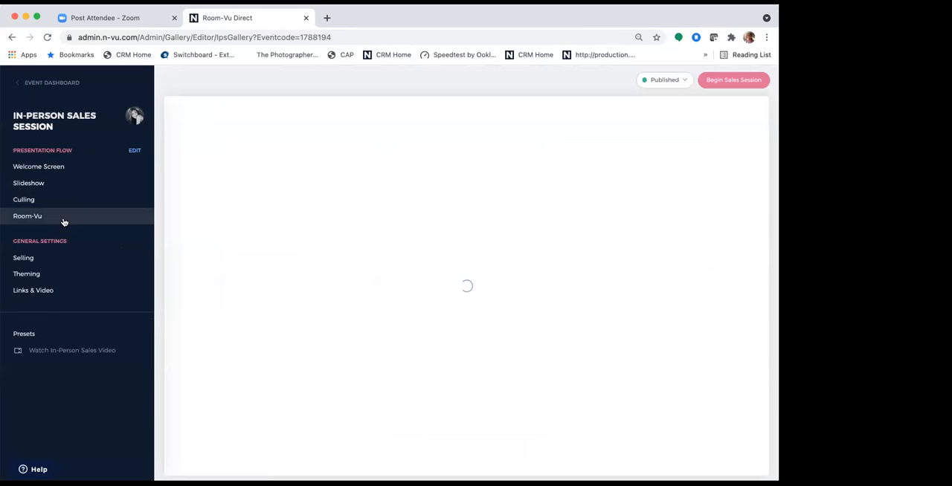
- Send a text message upload link from the session's Room-Vu guest rooms, entering the client's phone number
{"action": "left_click", "coordinate": [63, 222]}
{"action": "left_click", "coordinate": [64, 287]}
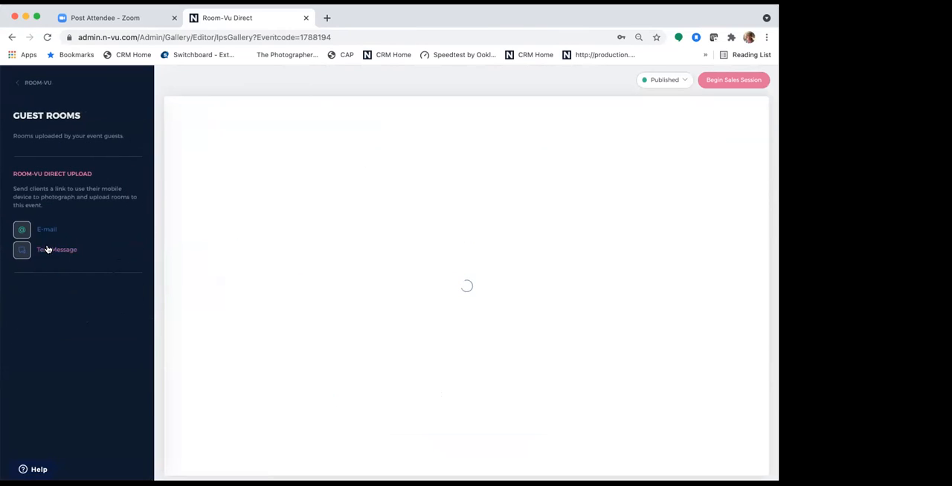
{"action": "left_click", "coordinate": [46, 249]}
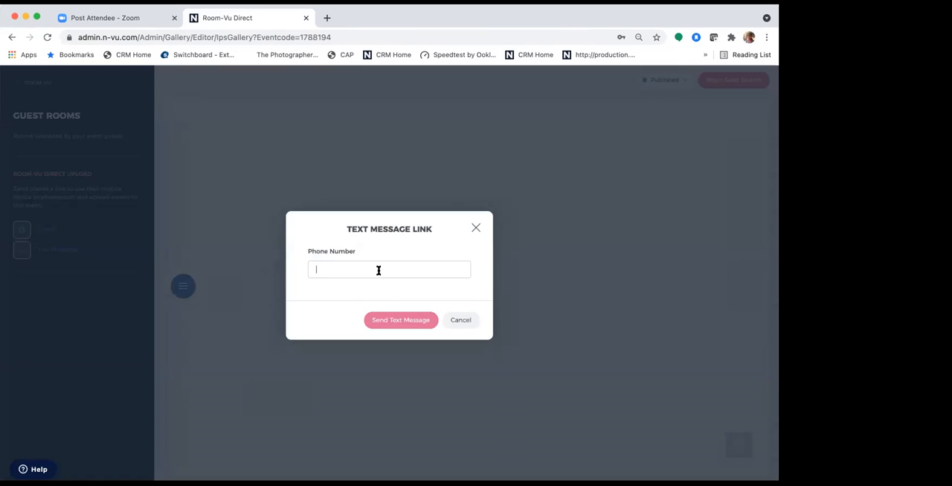
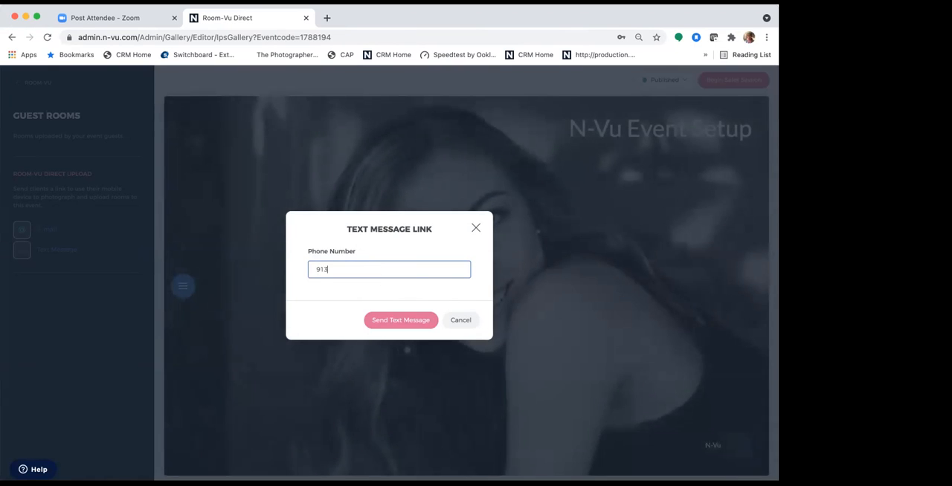
{"action": "left_click", "coordinate": [415, 323]}
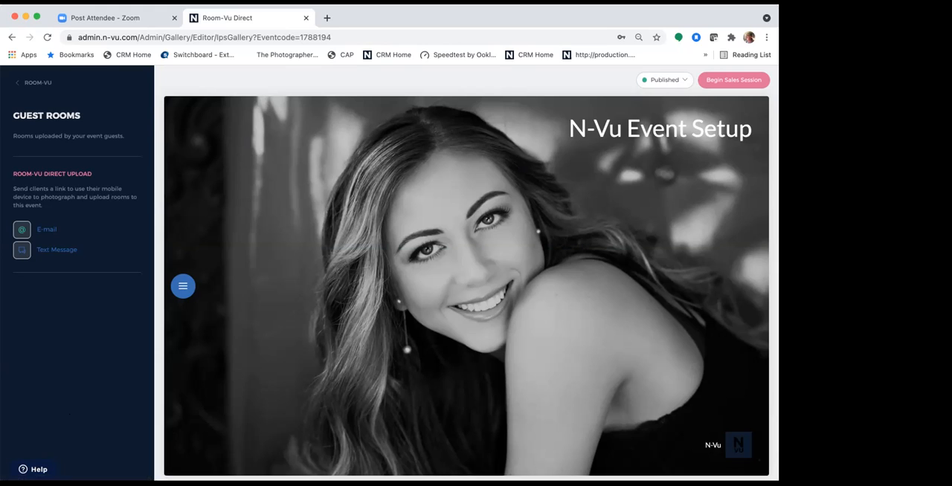
- Search the help articles for "Room-Vu Direct"
{"action": "left_click", "coordinate": [34, 470]}
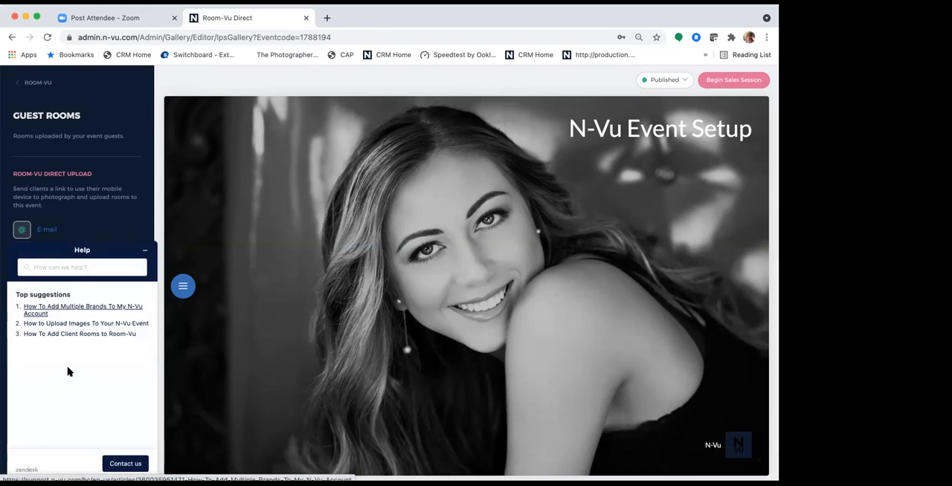
{"action": "left_click", "coordinate": [63, 268]}
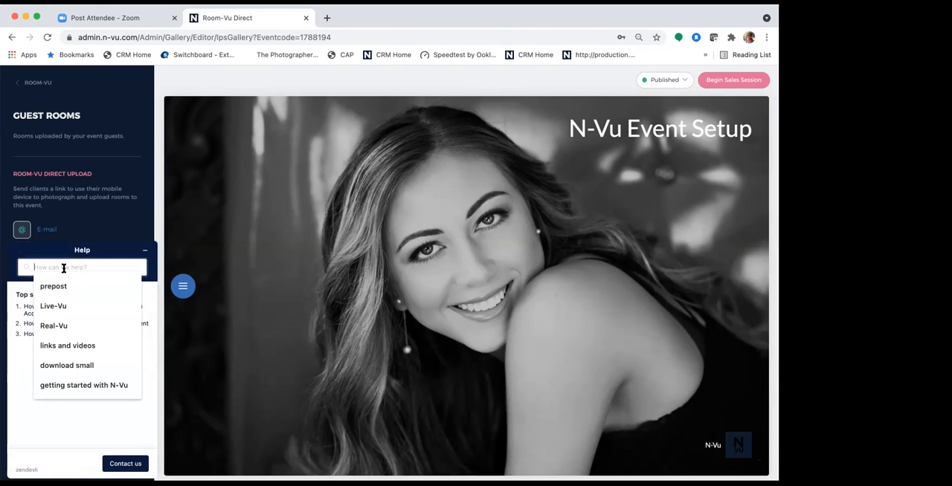
{"action": "type", "text": "Roo"}
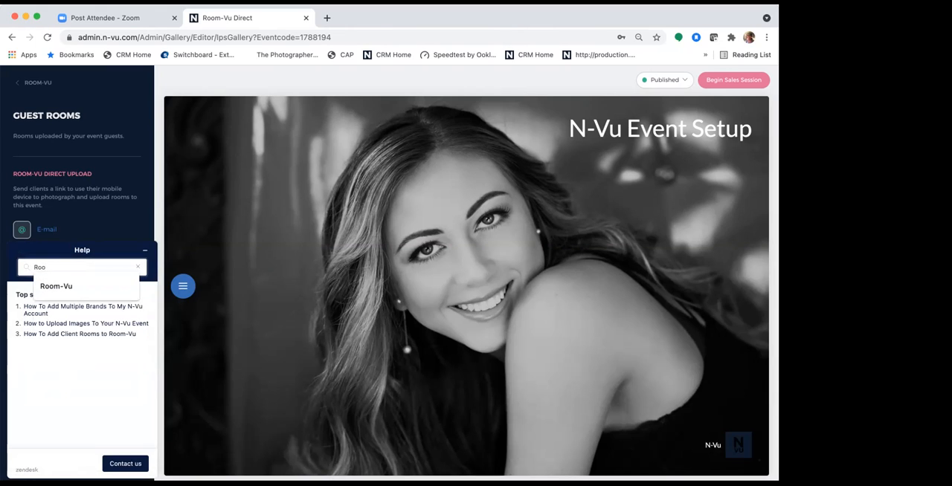
{"action": "left_click", "coordinate": [67, 287]}
{"action": "type", "text": "Direct"}
{"action": "key", "text": "Return"}
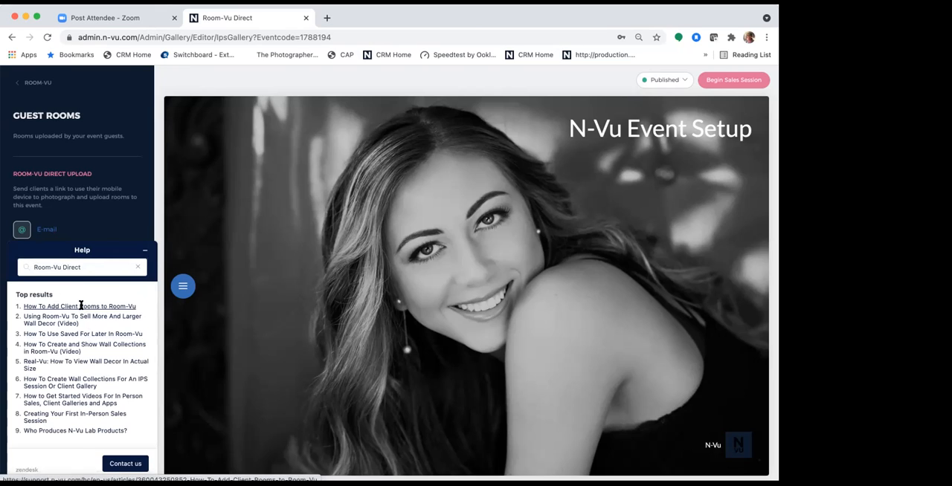
- Open the help article "How To Add Client Rooms to Room-Vu" and read through its guest room instructions
{"action": "left_click", "coordinate": [81, 306]}
{"action": "scroll", "coordinate": [94, 340], "scroll_direction": "down", "scroll_amount": 5}
{"action": "scroll", "coordinate": [93, 349], "scroll_direction": "down", "scroll_amount": 10}
{"action": "scroll", "coordinate": [94, 349], "scroll_direction": "down", "scroll_amount": 2}
{"action": "scroll", "coordinate": [94, 349], "scroll_direction": "up", "scroll_amount": 3}
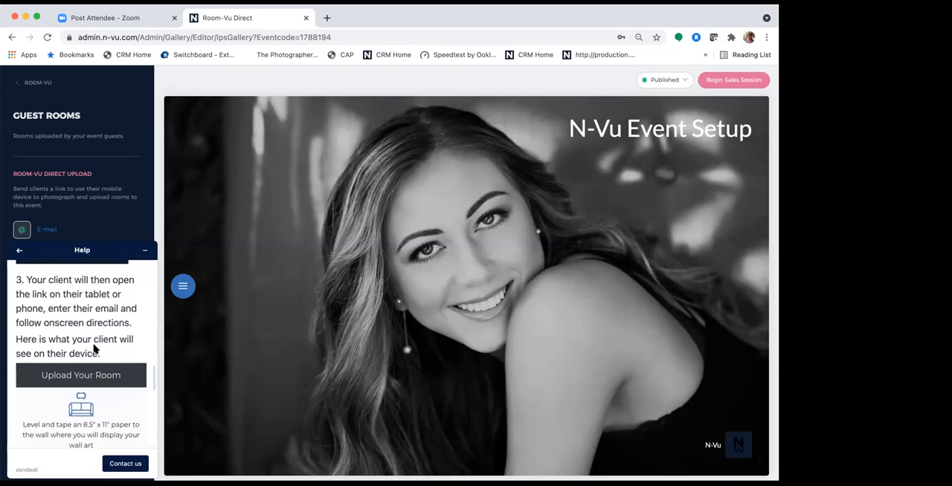
{"action": "left_click_drag", "start_coordinate": [102, 247], "coordinate": [372, 157]}
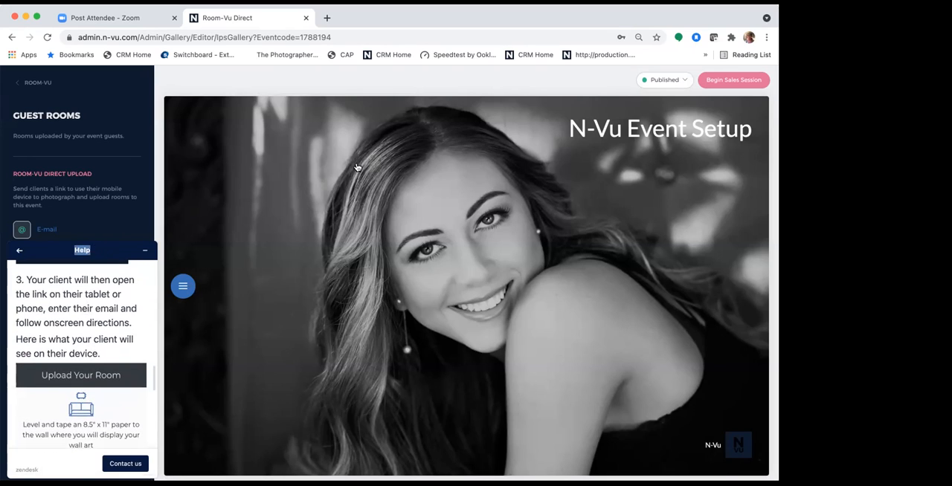
{"action": "left_click", "coordinate": [145, 251]}
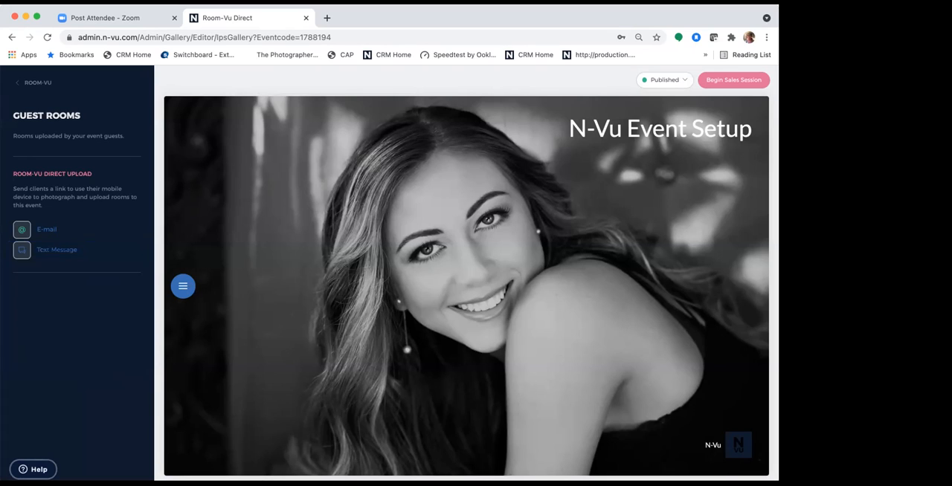
{"action": "left_click", "coordinate": [33, 469]}
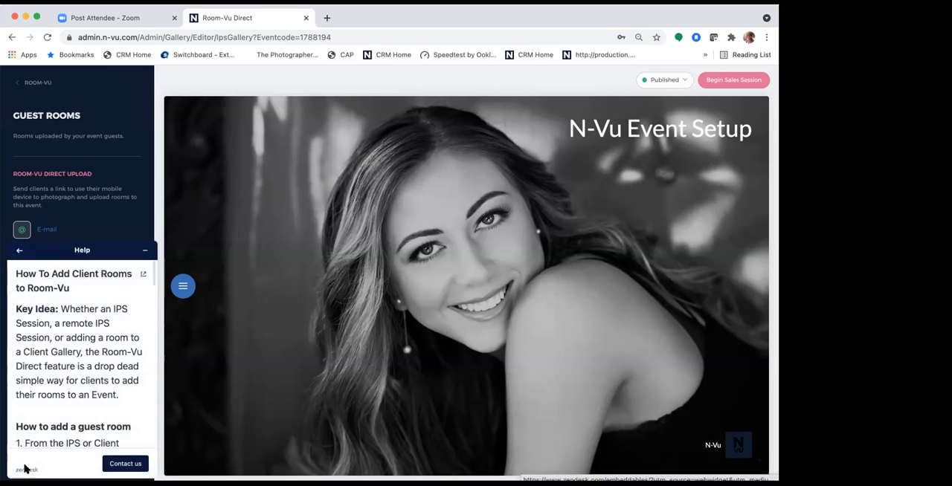
- Open the "How To Add Client Rooms to Room-Vu" article in full, read its guest room steps, and close the article and help widget
{"action": "left_click", "coordinate": [146, 275]}
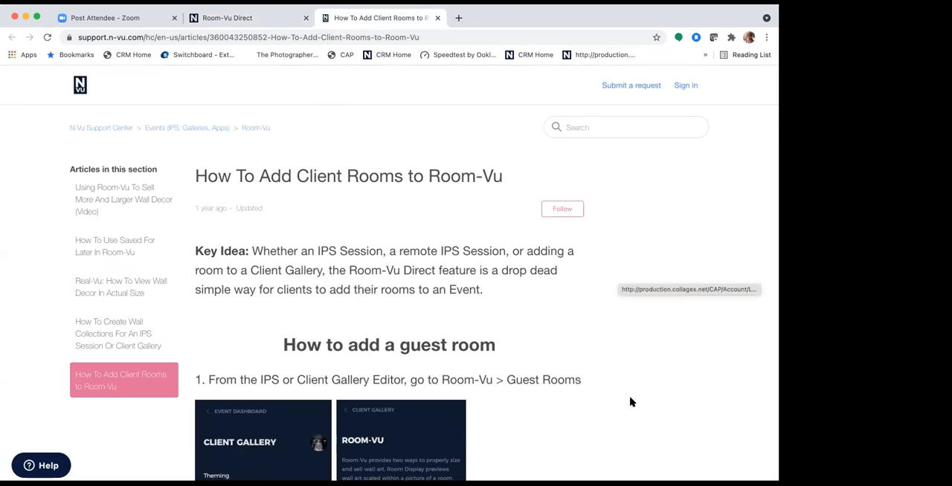
{"action": "scroll", "coordinate": [407, 233], "scroll_direction": "down", "scroll_amount": 5}
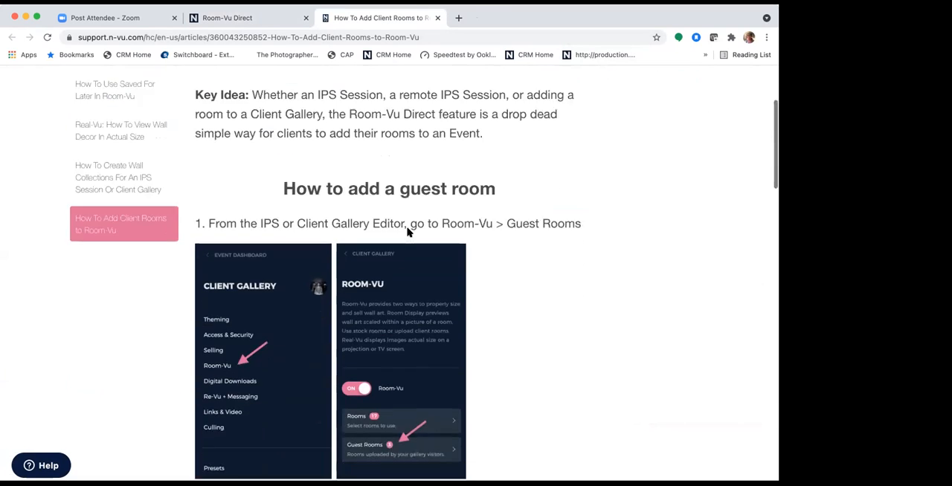
{"action": "scroll", "coordinate": [408, 233], "scroll_direction": "down", "scroll_amount": 10}
{"action": "scroll", "coordinate": [408, 233], "scroll_direction": "down", "scroll_amount": 3}
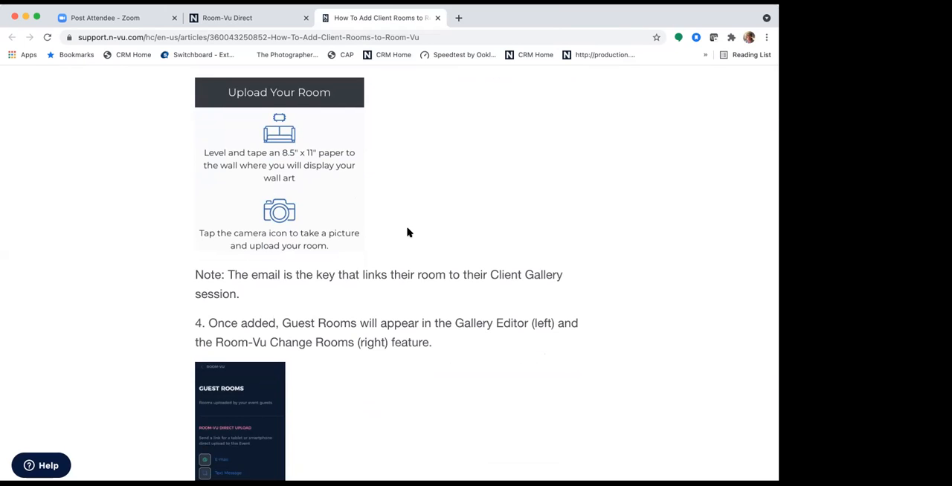
{"action": "scroll", "coordinate": [407, 233], "scroll_direction": "down", "scroll_amount": 5}
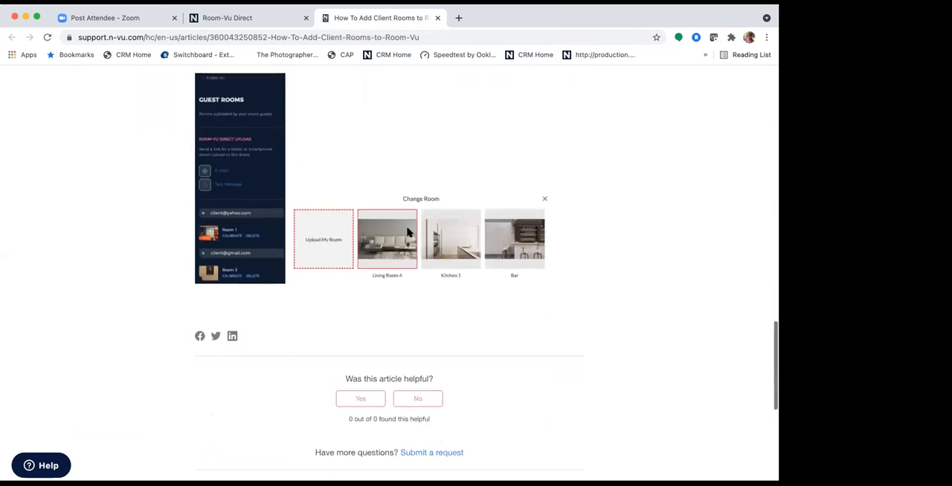
{"action": "scroll", "coordinate": [408, 232], "scroll_direction": "up", "scroll_amount": 5}
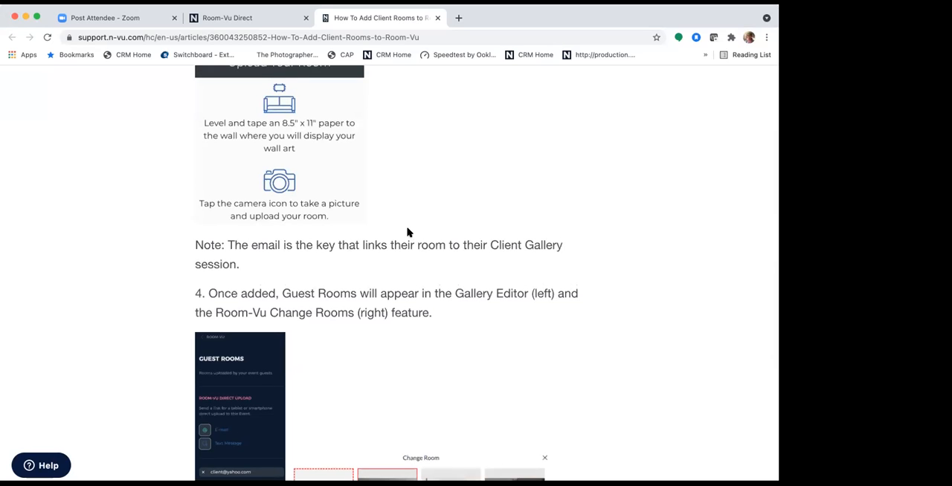
{"action": "scroll", "coordinate": [408, 233], "scroll_direction": "down", "scroll_amount": 3}
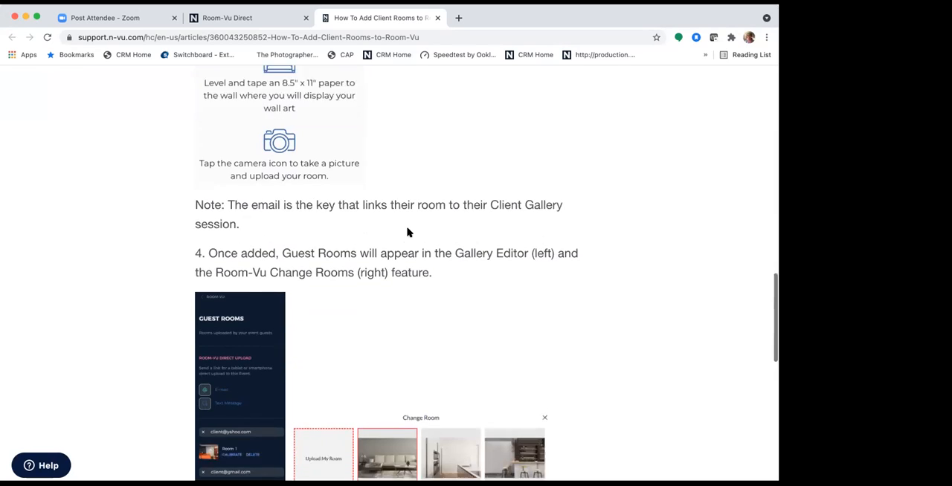
{"action": "scroll", "coordinate": [408, 231], "scroll_direction": "up", "scroll_amount": 5}
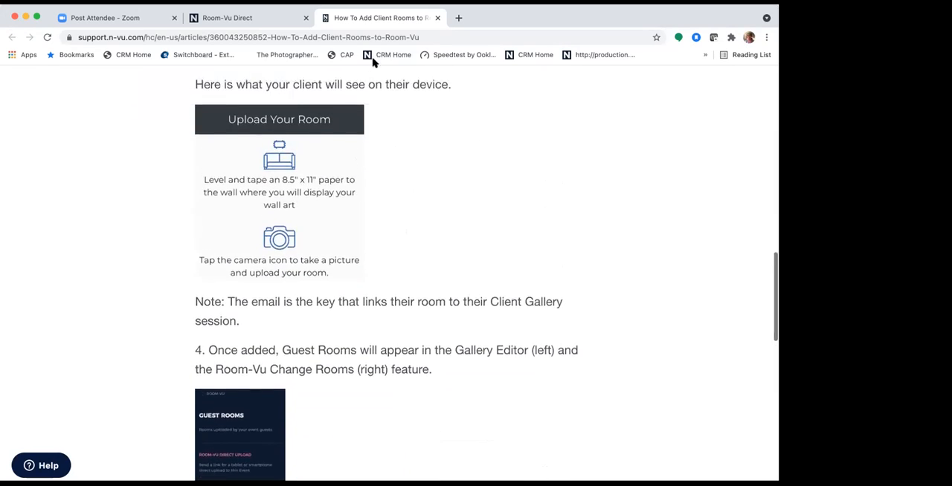
{"action": "left_click", "coordinate": [437, 18]}
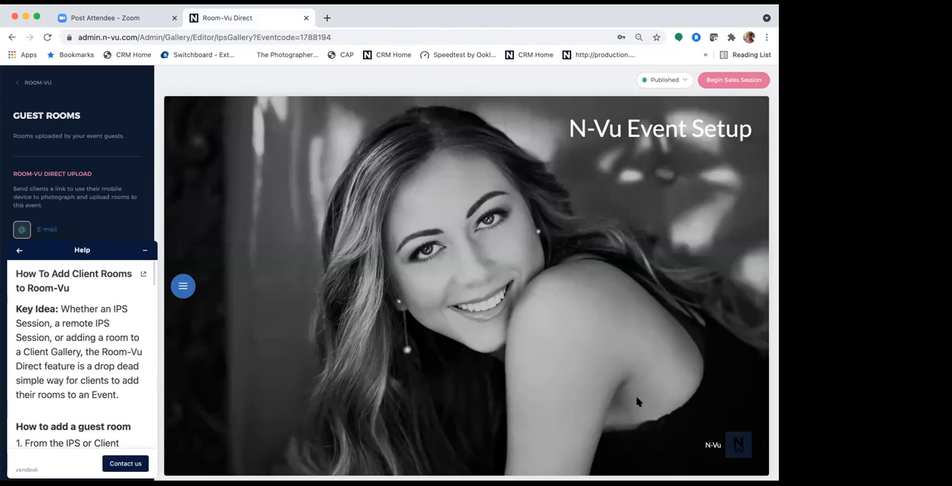
{"action": "left_click", "coordinate": [144, 250]}
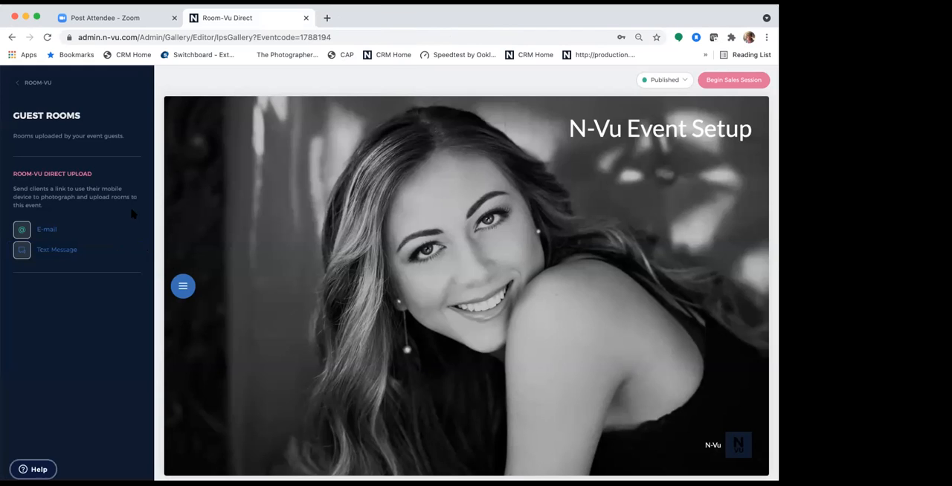
- Reload the guest rooms list and delete Room 1 of the first listed guest
{"action": "left_click", "coordinate": [37, 82]}
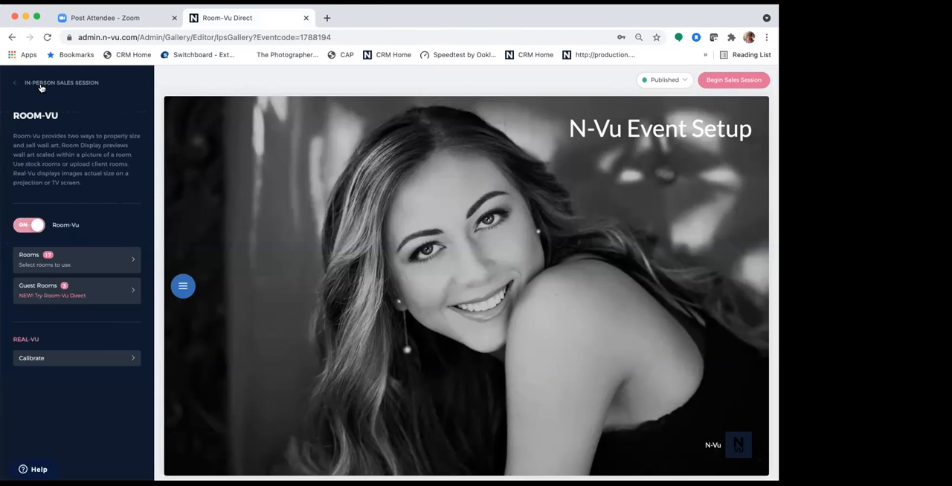
{"action": "left_click", "coordinate": [100, 296]}
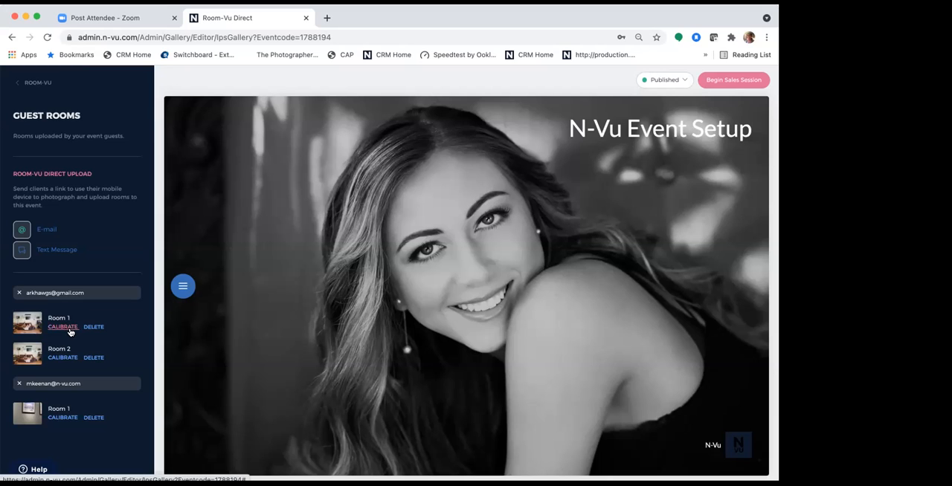
{"action": "left_click", "coordinate": [94, 328]}
{"action": "left_click", "coordinate": [375, 283]}
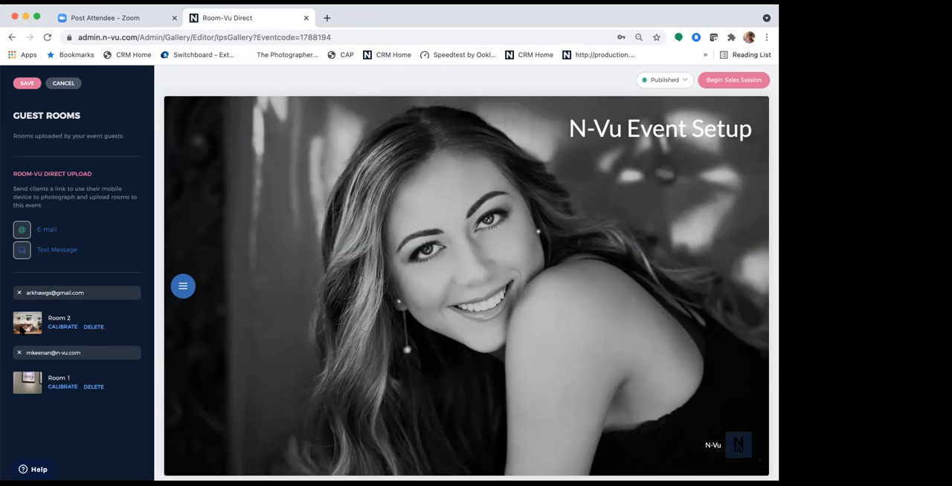
- Preview the first guest's Room 2 photo and open that room for calibration
{"action": "left_click", "coordinate": [63, 329]}
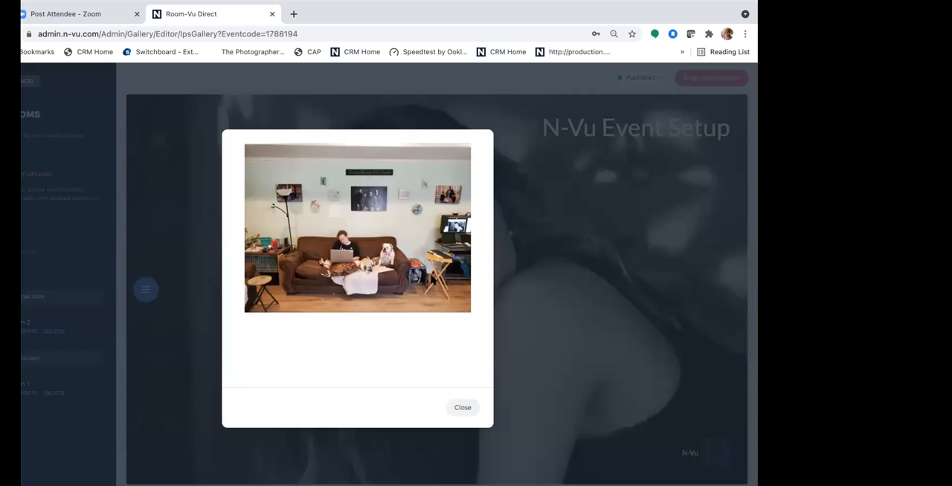
{"action": "left_click", "coordinate": [459, 408]}
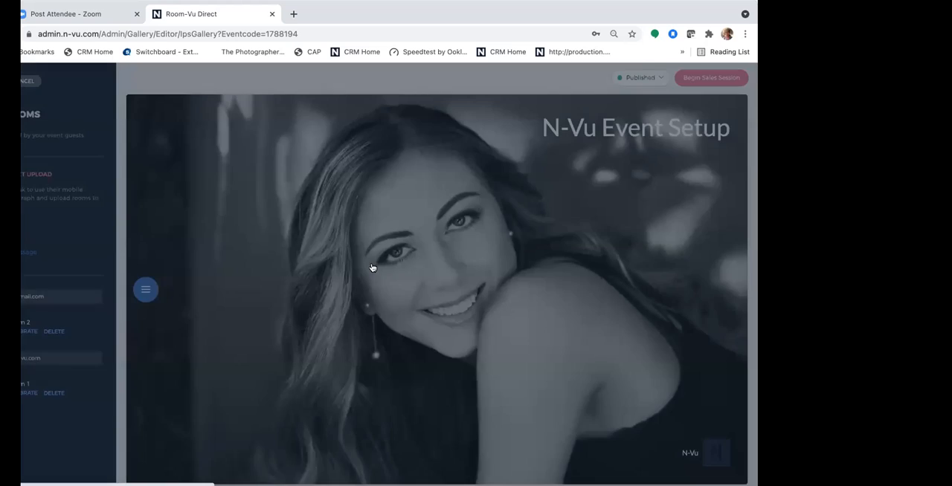
{"action": "left_click", "coordinate": [30, 332]}
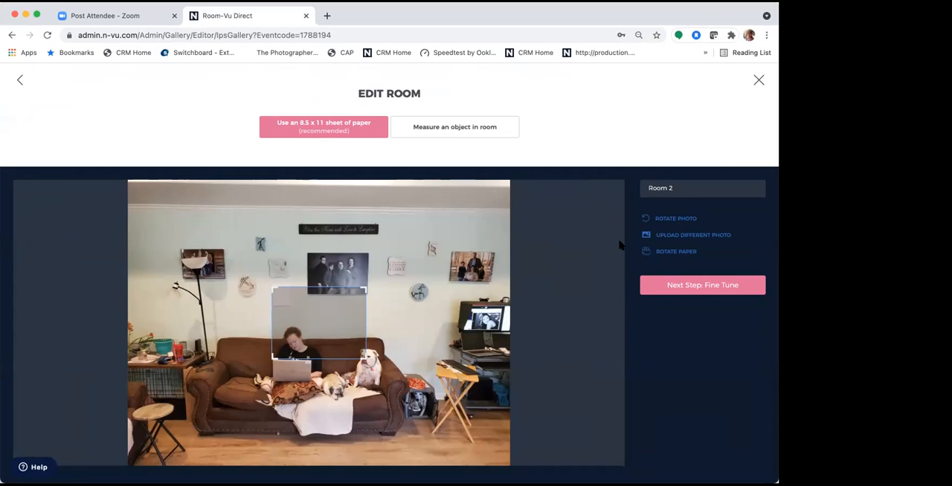
- Rotate the 8.5 x 11 paper overlay upright, shrink it onto the sheet on the wall, and fine-tune its corners
{"action": "left_click", "coordinate": [675, 253]}
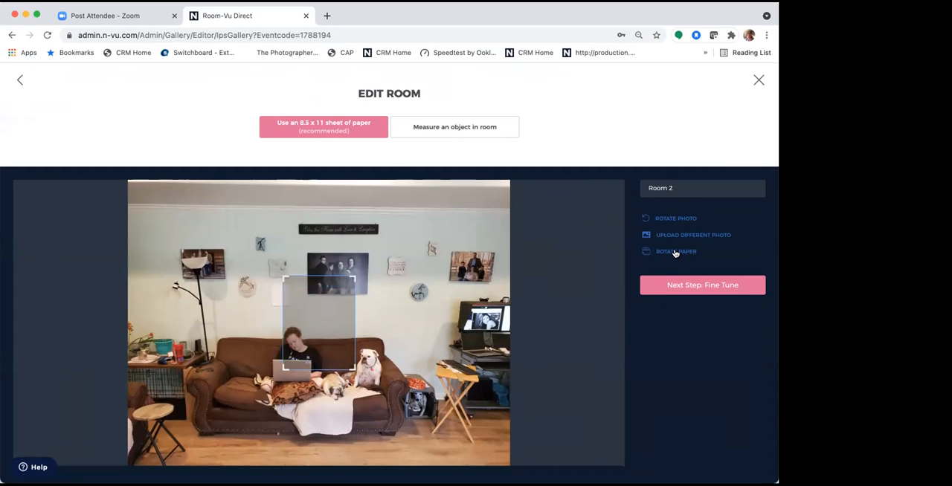
{"action": "left_click_drag", "start_coordinate": [354, 279], "coordinate": [273, 293]}
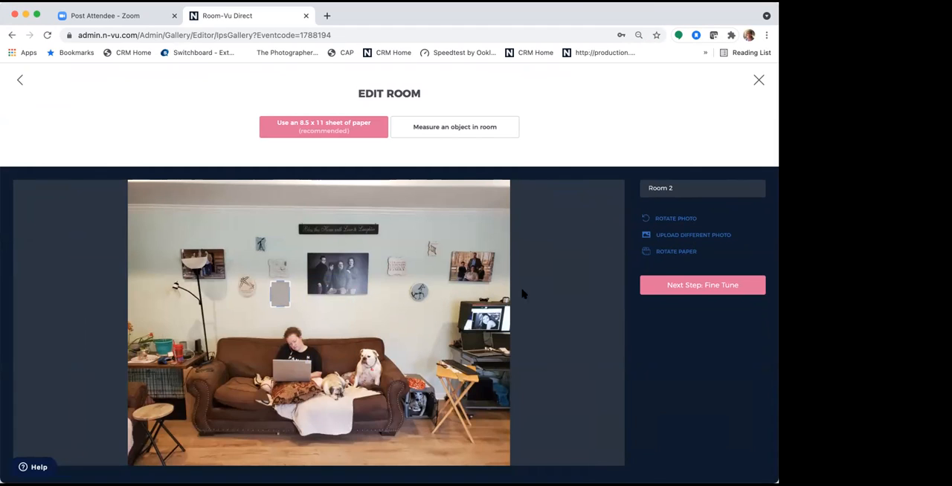
{"action": "left_click", "coordinate": [689, 286]}
{"action": "left_click_drag", "start_coordinate": [286, 282], "coordinate": [285, 286]}
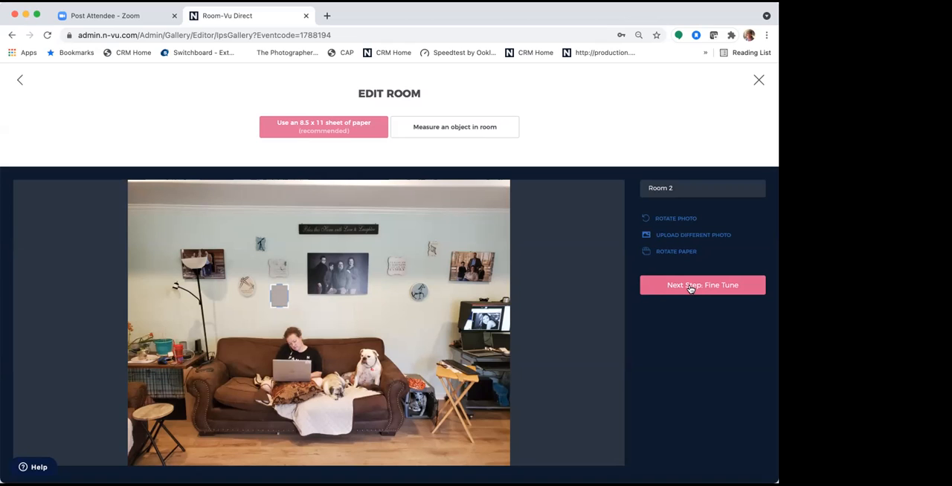
- Try the "Measure an object in room" method by moving the ruler beside the family portrait, and return to the 8.5 x 11 paper method
{"action": "left_click", "coordinate": [454, 129]}
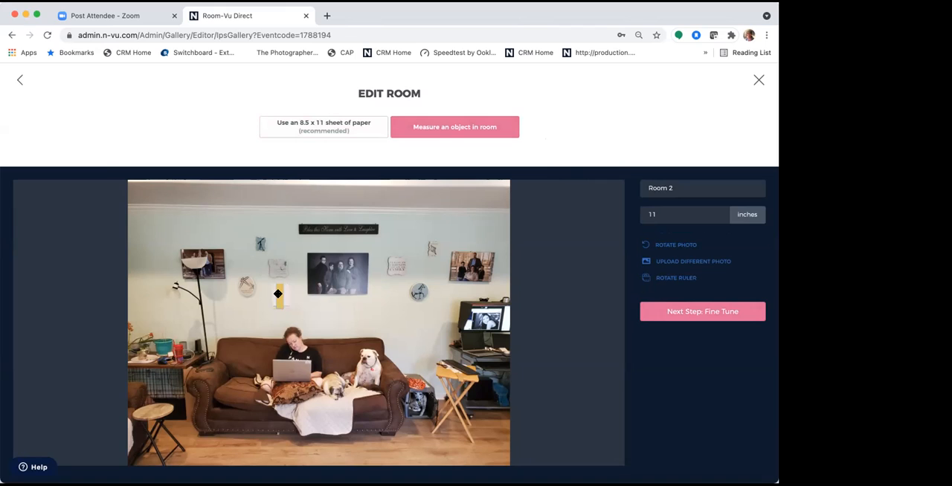
{"action": "left_click_drag", "start_coordinate": [278, 295], "coordinate": [370, 266]}
{"action": "left_click", "coordinate": [340, 136]}
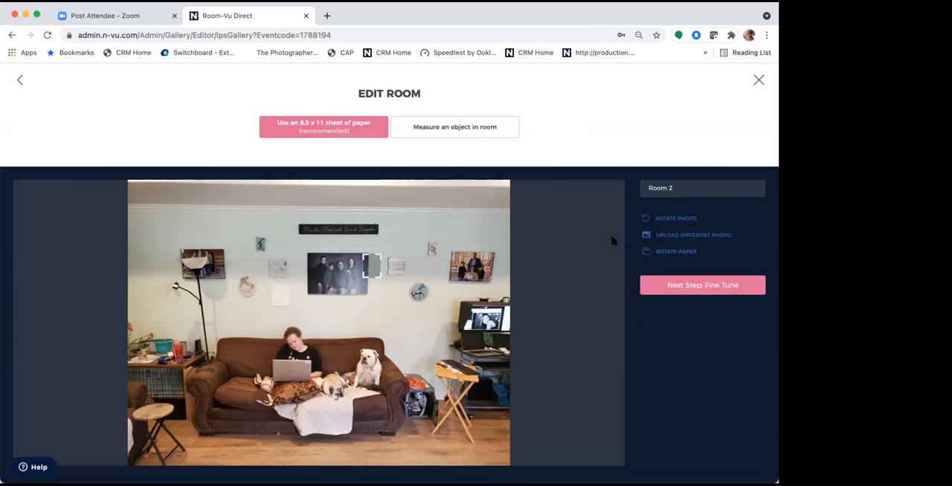
- Reposition the paper overlay, turned upright, over the sheet of paper on the wall
{"action": "left_click", "coordinate": [679, 254]}
{"action": "left_click", "coordinate": [677, 286]}
{"action": "left_click", "coordinate": [673, 285]}
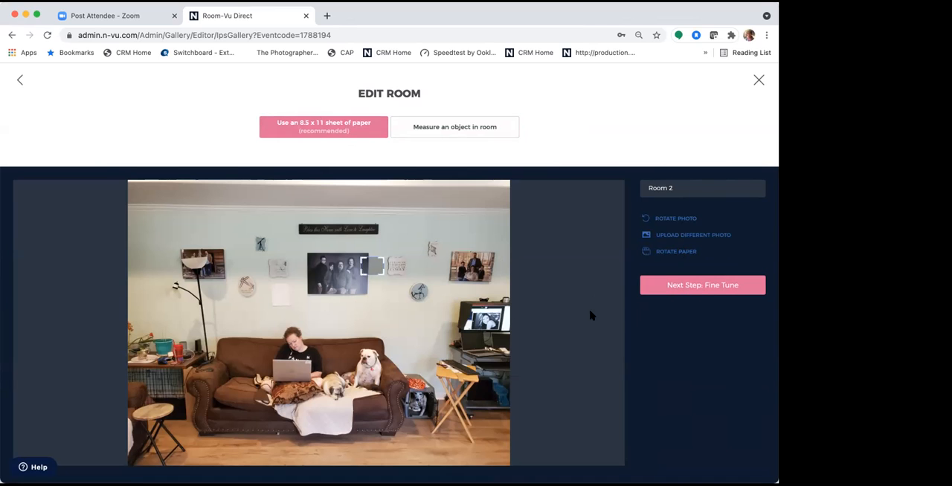
{"action": "left_click", "coordinate": [657, 255]}
{"action": "left_click_drag", "start_coordinate": [364, 258], "coordinate": [281, 288]}
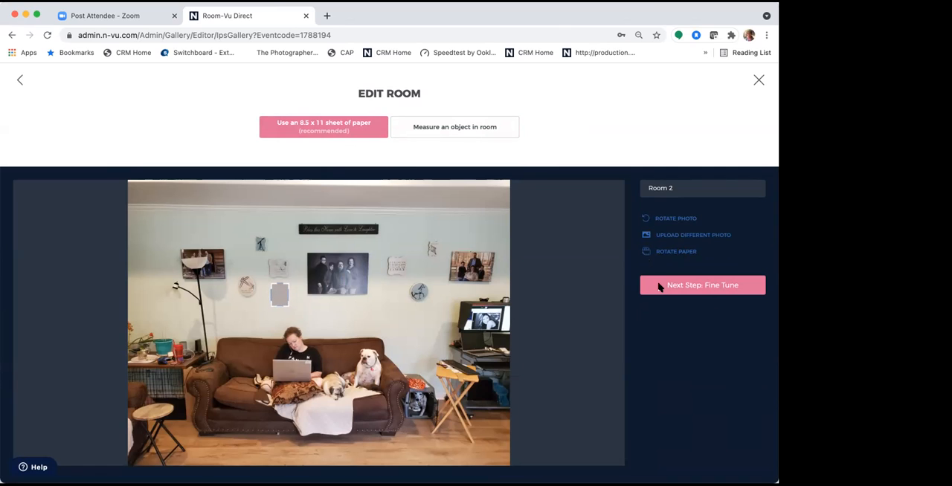
- Fine-tune the overlay's lower corner to match the paper's edges and save the Room 2 calibration
{"action": "left_click", "coordinate": [692, 285]}
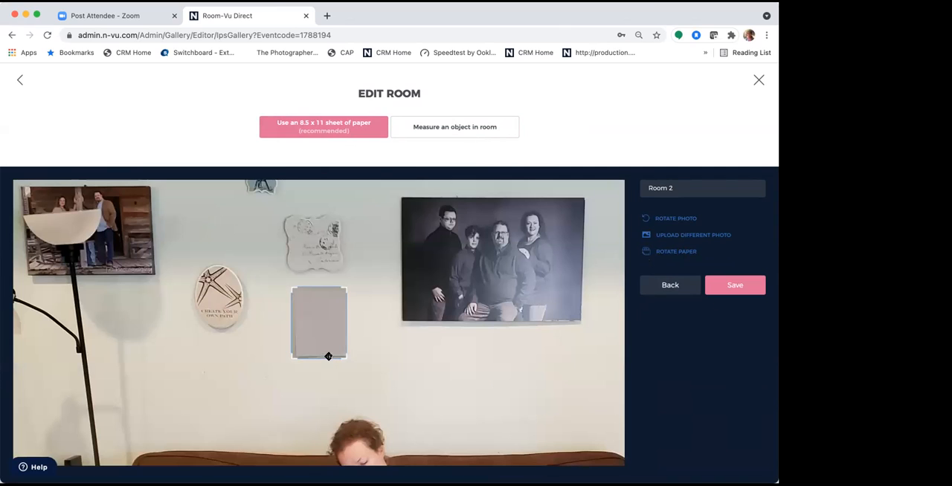
{"action": "left_click_drag", "start_coordinate": [291, 358], "coordinate": [306, 344]}
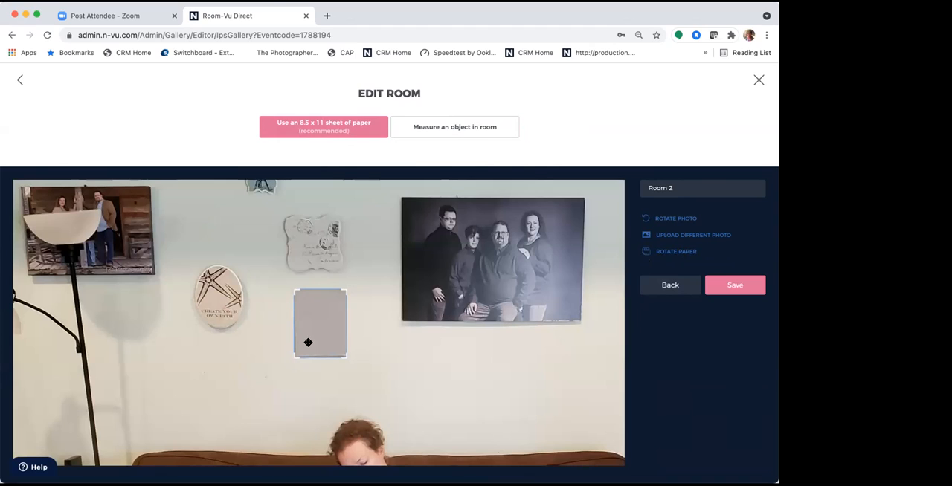
{"action": "left_click", "coordinate": [736, 286]}
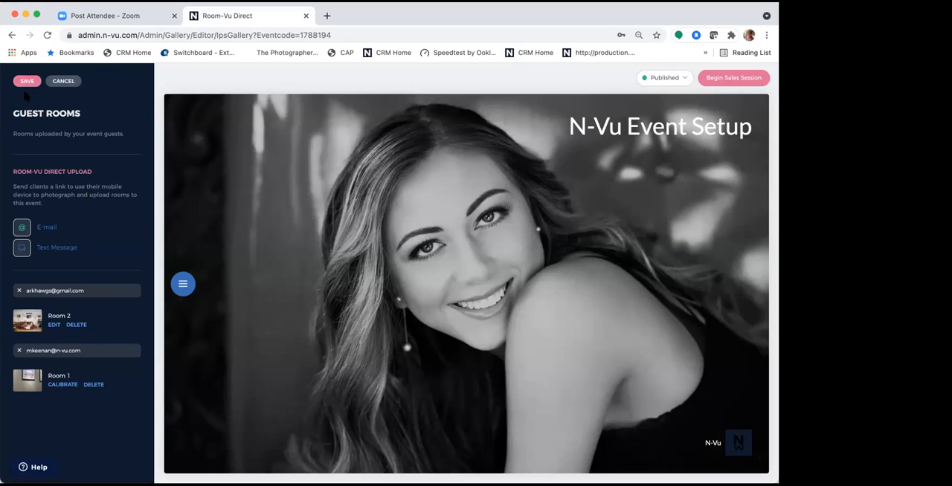
- Save the guest room changes and reopen the guest rooms list from the Room-Vu settings
{"action": "left_click", "coordinate": [26, 82]}
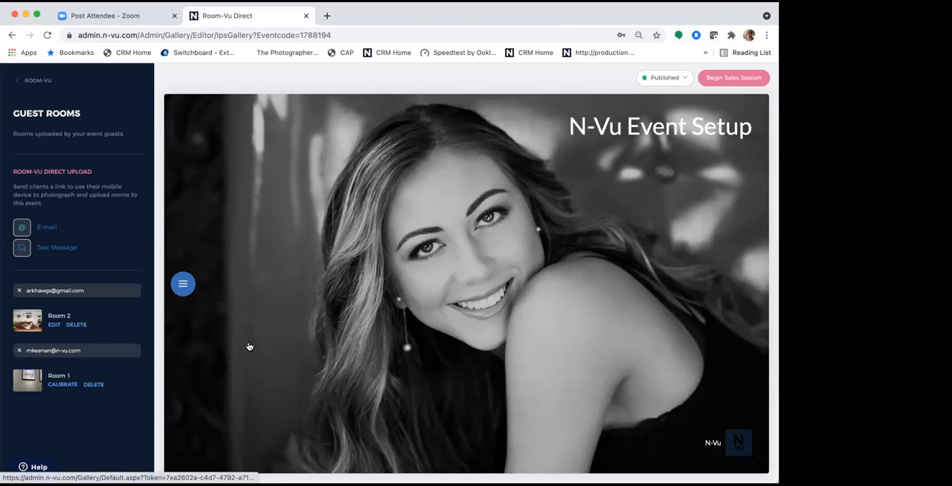
{"action": "left_click", "coordinate": [37, 81]}
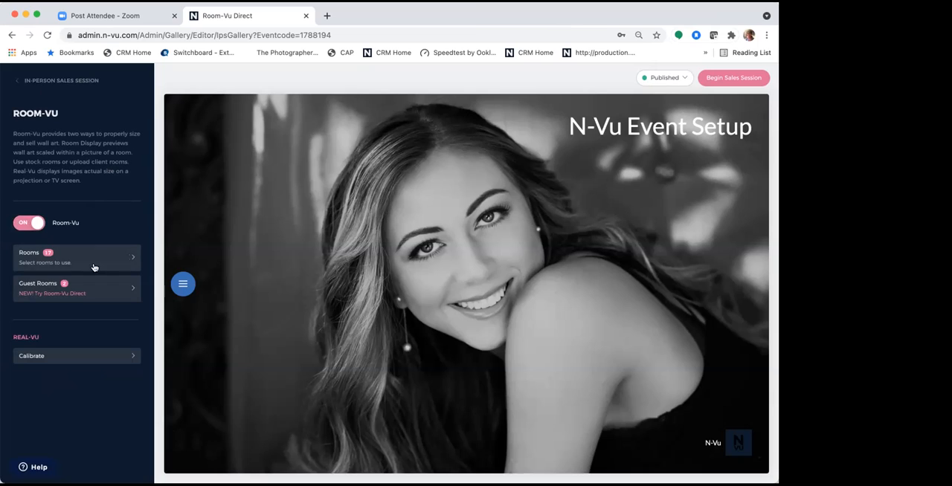
{"action": "left_click", "coordinate": [96, 293]}
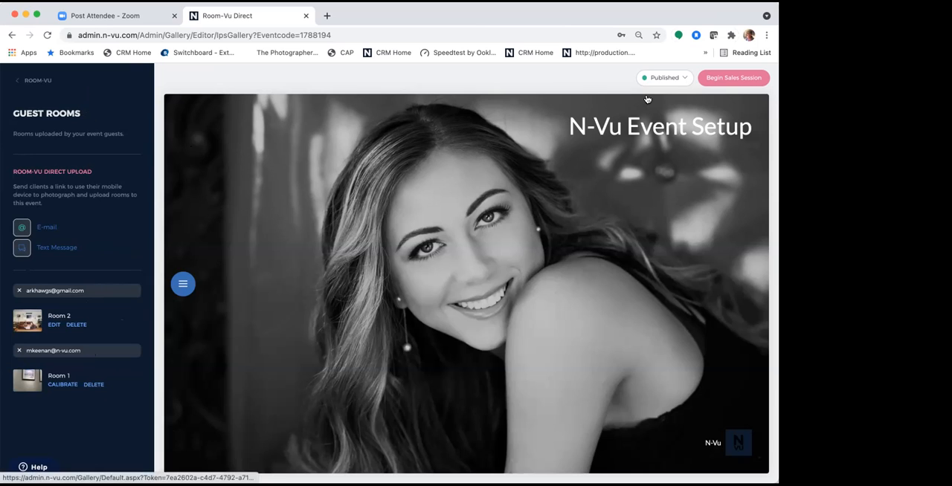
- Start adding a client to a new in-person sales session, entering a first and last name, and exit without saving
{"action": "left_click", "coordinate": [720, 80]}
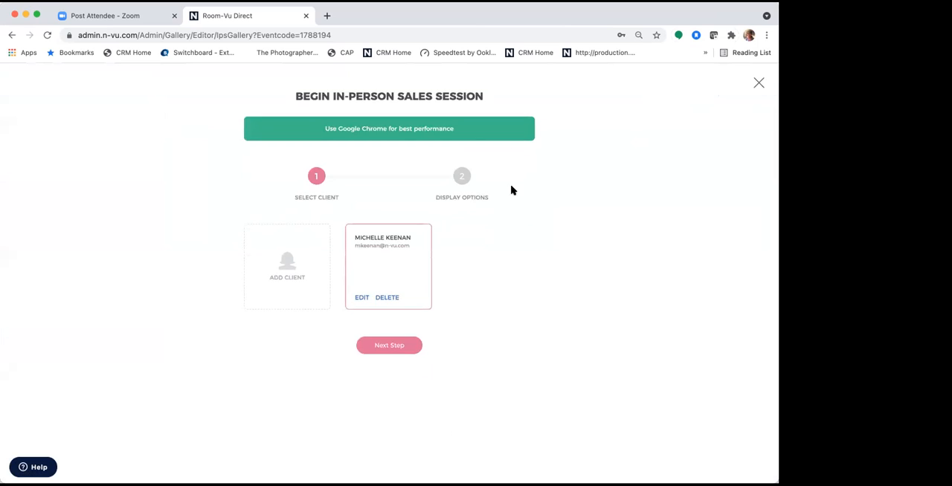
{"action": "left_click", "coordinate": [292, 279]}
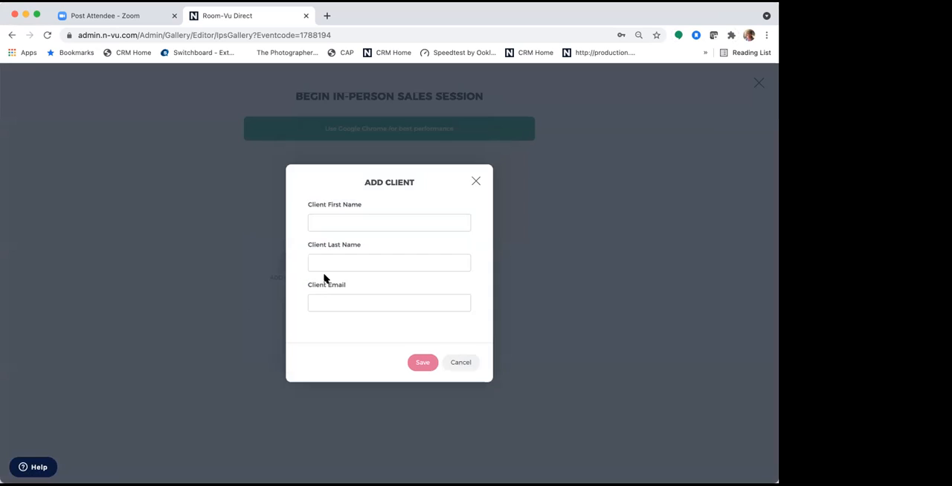
{"action": "left_click", "coordinate": [362, 223]}
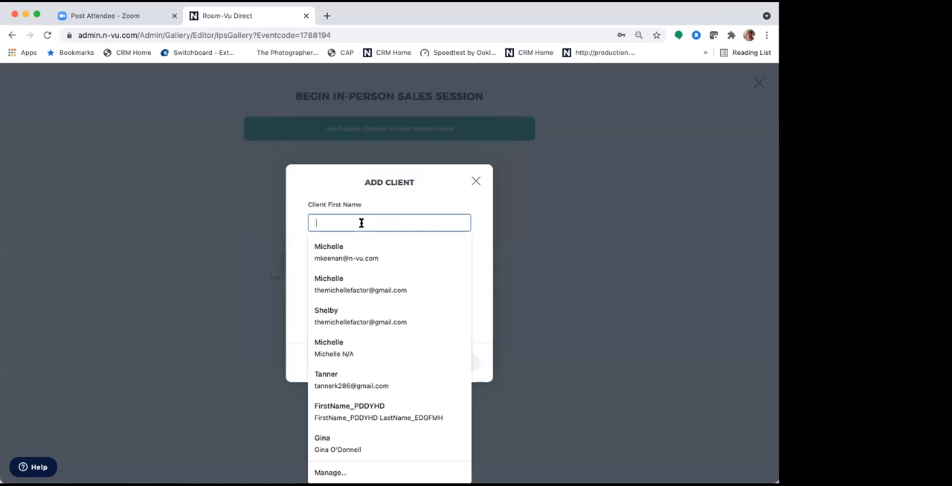
{"action": "type", "text": "Scott"}
{"action": "key", "text": "Tab"}
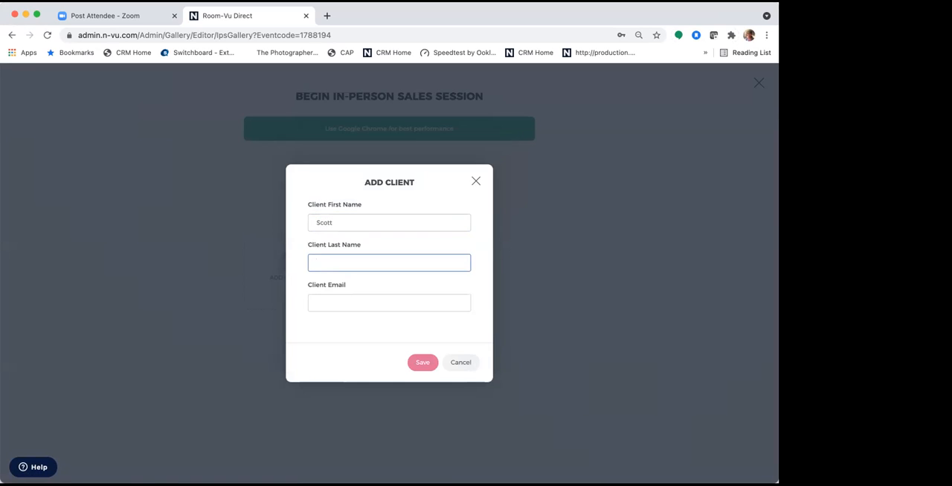
{"action": "type", "text": "H"}
{"action": "key", "text": "Tab"}
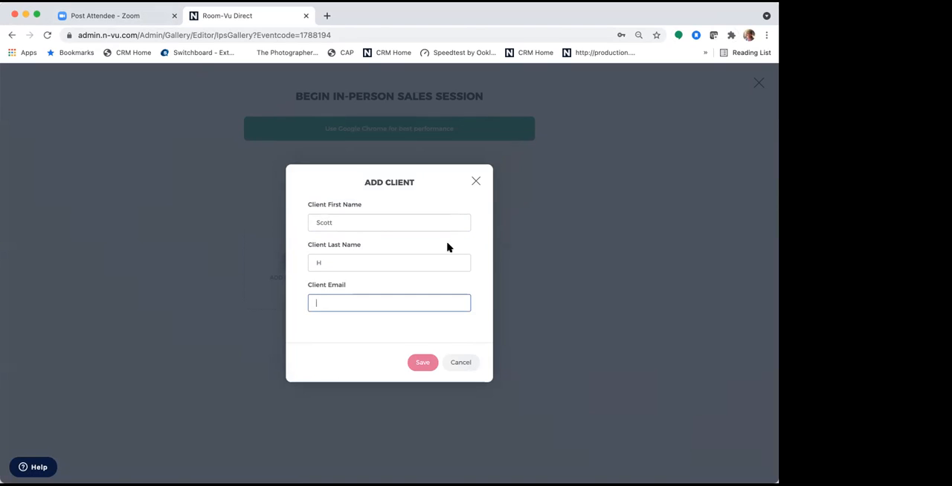
{"action": "left_click", "coordinate": [753, 93]}
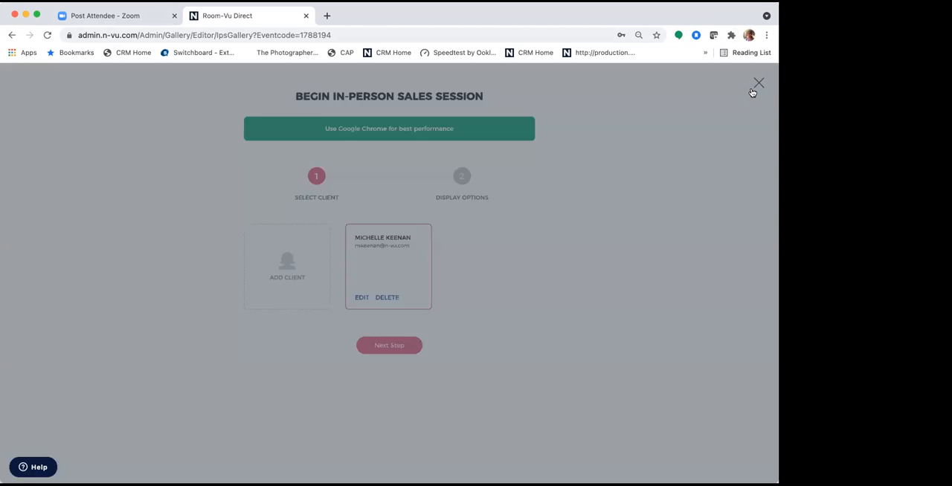
{"action": "left_click", "coordinate": [758, 83]}
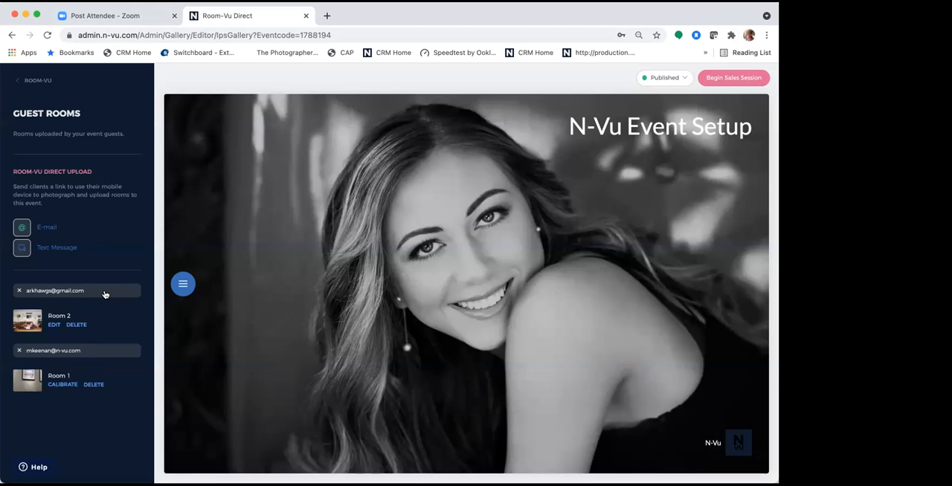
- Open the setup for a new in-person sales session from the guest rooms page
{"action": "left_click", "coordinate": [738, 88]}
{"action": "left_click", "coordinate": [301, 262]}
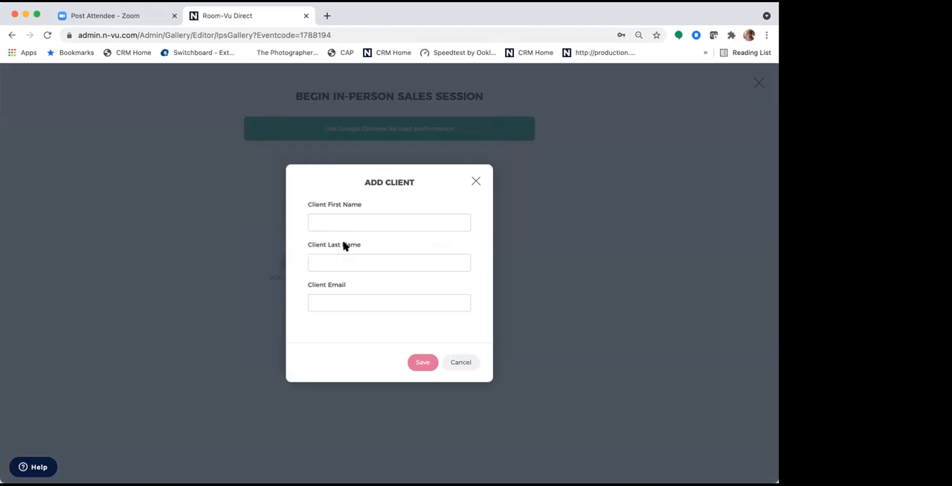
{"action": "left_click", "coordinate": [350, 222]}
{"action": "type", "text": "Scoot"}
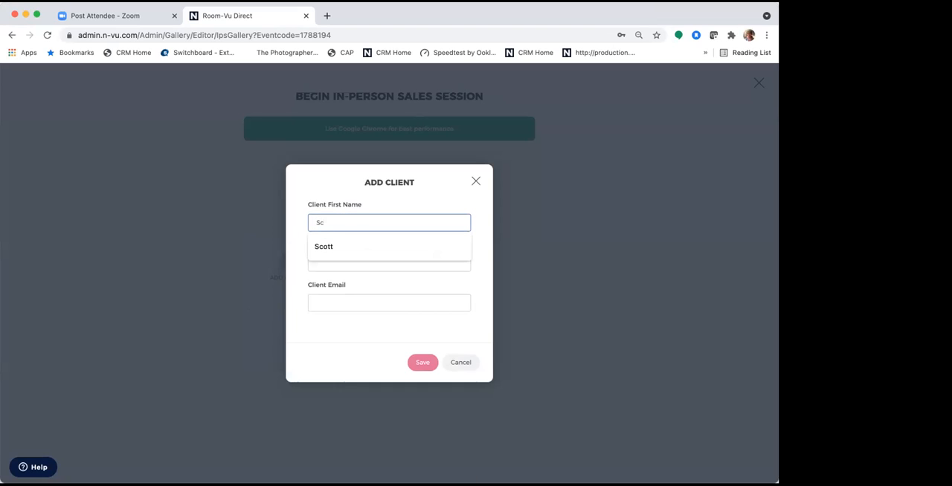
{"action": "type", "text": "t"}
{"action": "key", "text": "Tab"}
{"action": "type", "text": "Ar"}
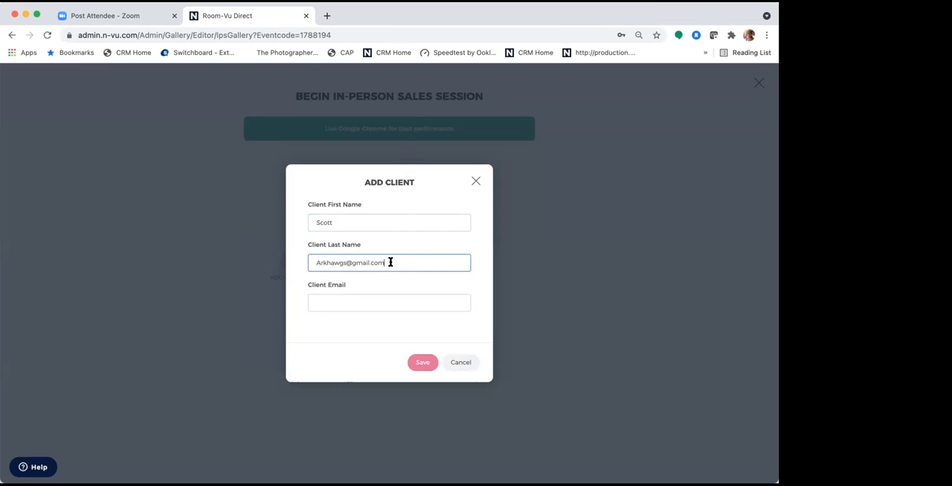
{"action": "left_click_drag", "start_coordinate": [391, 263], "coordinate": [276, 266]}
{"action": "key", "text": "super+c"}
{"action": "left_click", "coordinate": [332, 307]}
{"action": "key", "text": "super+v"}
{"action": "left_click_drag", "start_coordinate": [394, 264], "coordinate": [251, 263]}
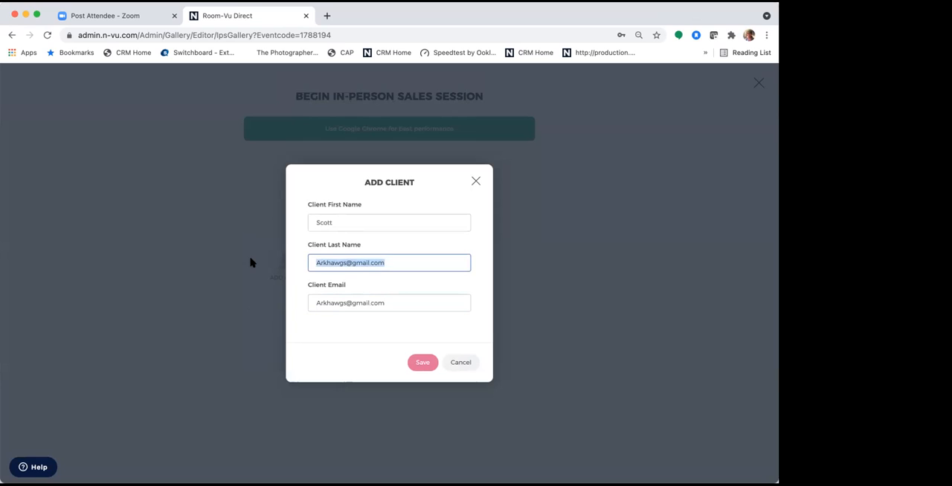
{"action": "type", "text": "H"}
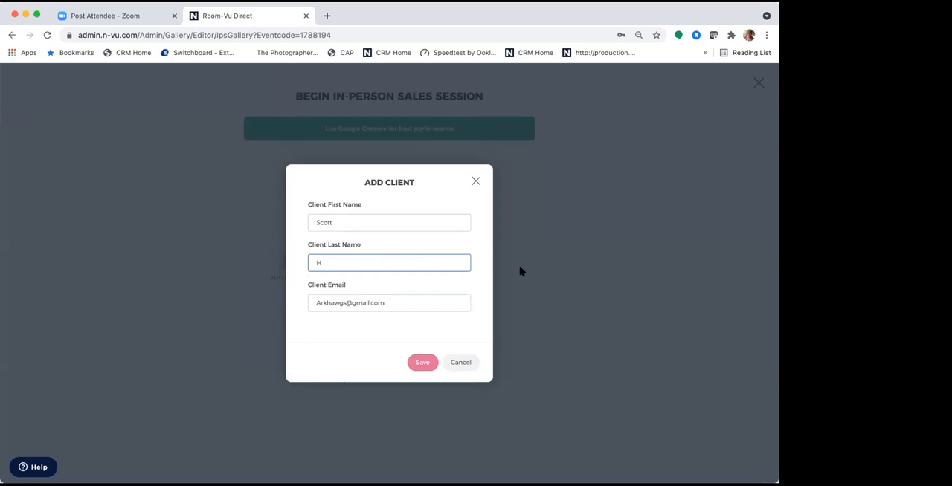
{"action": "left_click", "coordinate": [518, 273]}
- Start a new client record for the sales session and enter the client's first name and last initial
{"action": "left_click", "coordinate": [305, 270]}
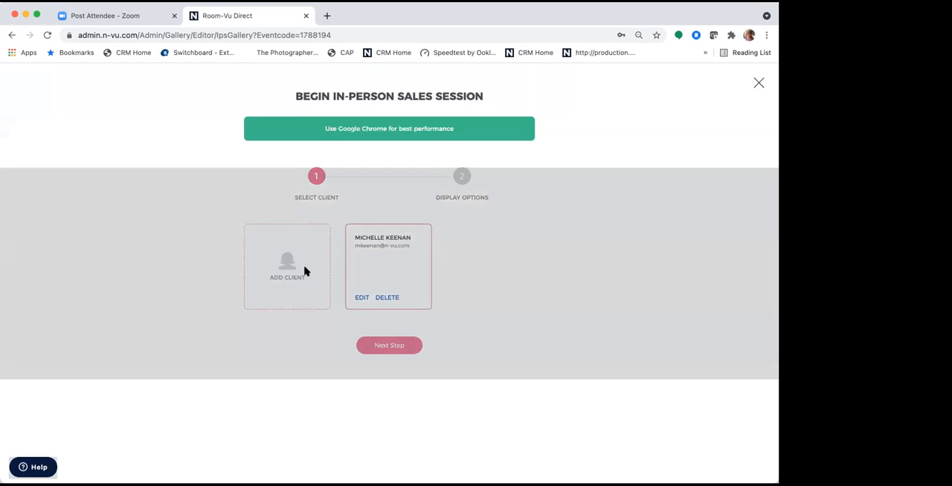
{"action": "left_click", "coordinate": [339, 218]}
{"action": "type", "text": "Scoo"}
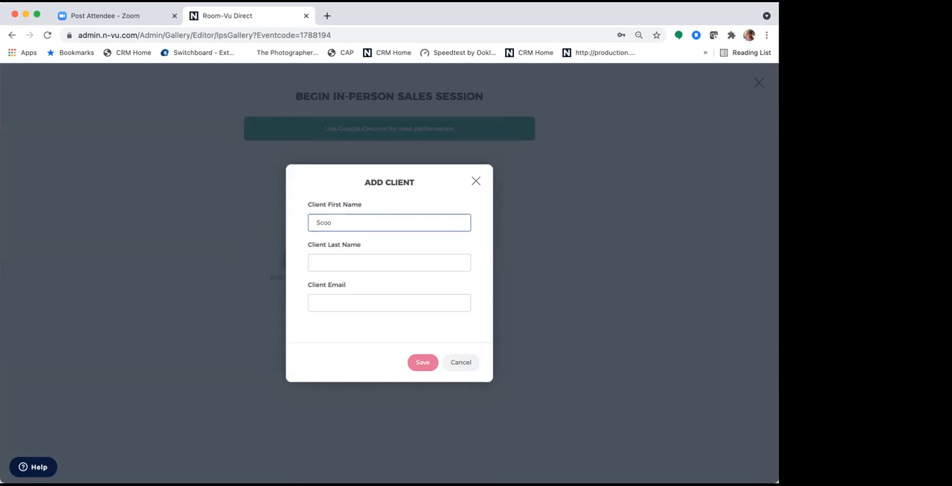
{"action": "key", "text": "BackSpace"}
{"action": "type", "text": "tt"}
{"action": "left_click", "coordinate": [339, 265]}
{"action": "type", "text": "H"}
{"action": "key", "text": "Tab"}
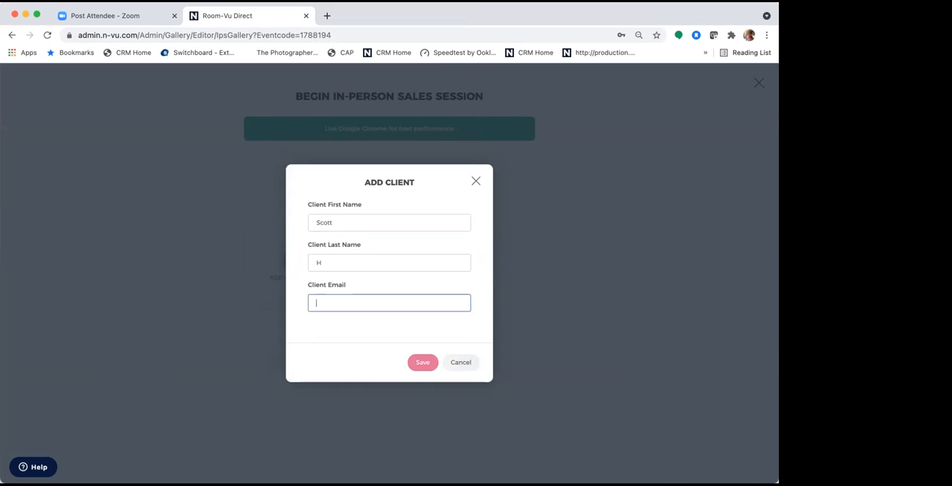
- Enter the client's e-mail address, matching the one used for the Room 2 upload, and save the client
{"action": "type", "text": "Ari"}
{"action": "key", "text": "BackSpace"}
{"action": "key", "text": "BackSpace"}
{"action": "key", "text": "BackSpace"}
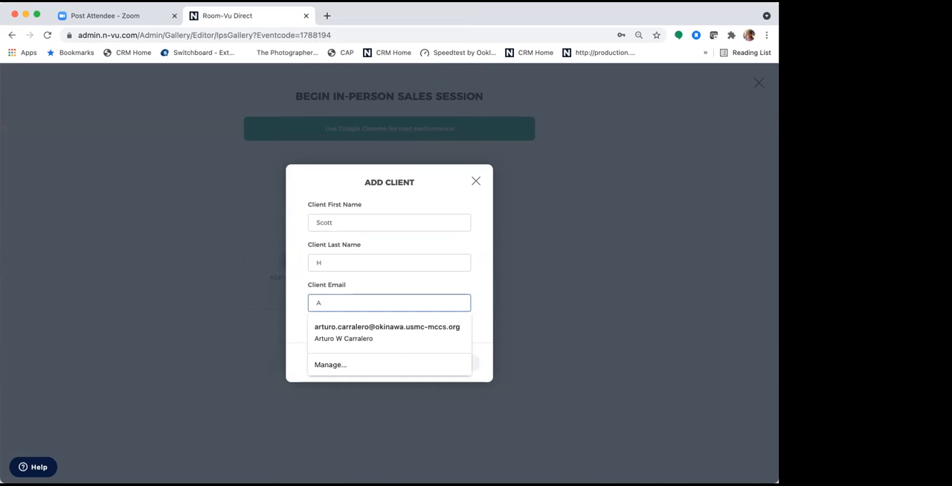
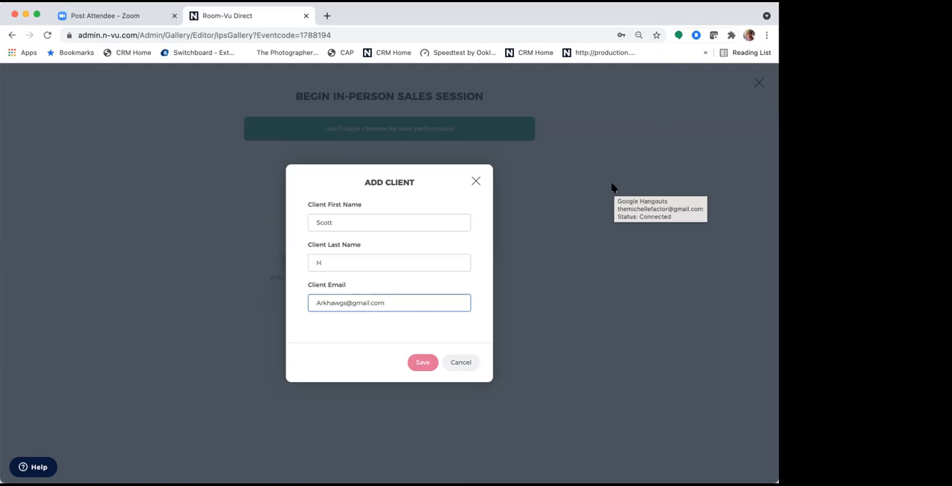
{"action": "left_click", "coordinate": [421, 362]}
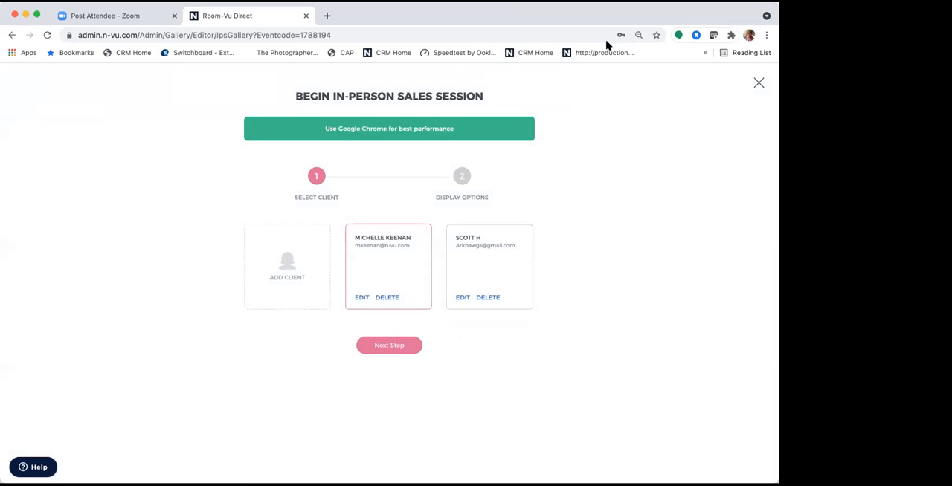
- Select the newly added client and begin the sales session with the Single Screen display type in fullscreen
{"action": "left_click", "coordinate": [495, 278]}
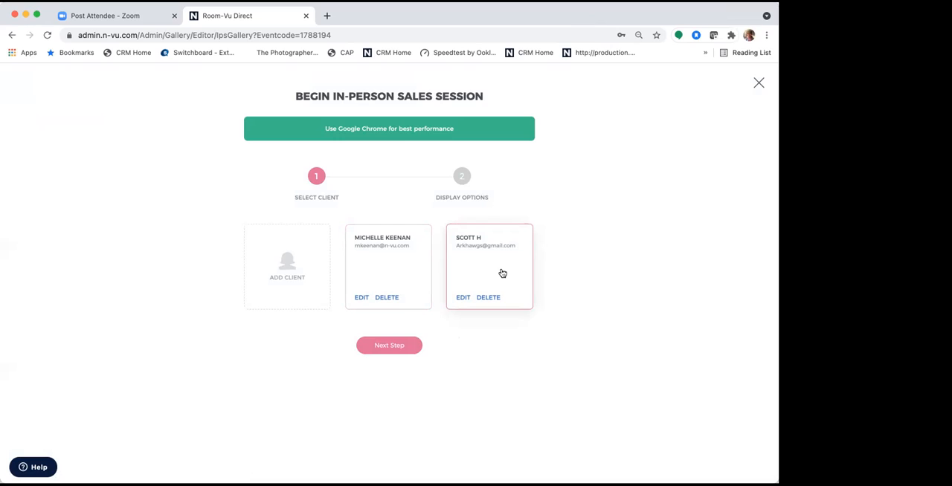
{"action": "left_click", "coordinate": [397, 349]}
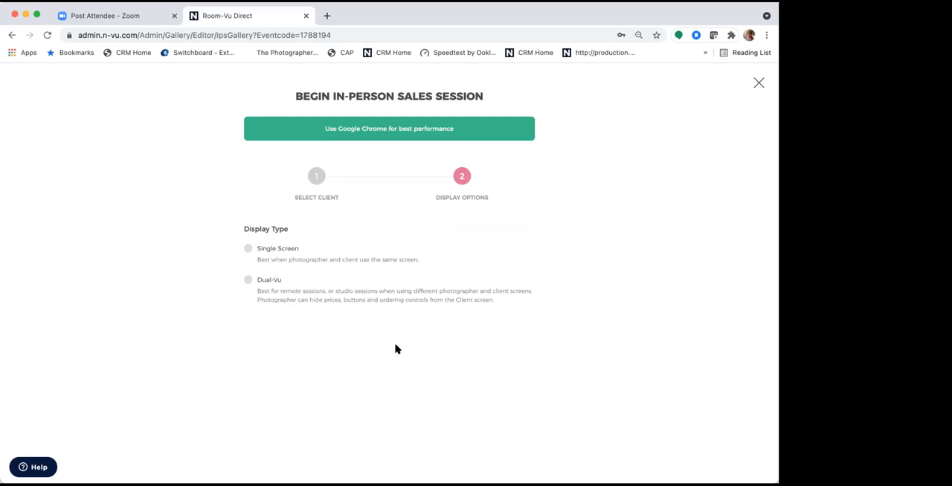
{"action": "left_click", "coordinate": [248, 250]}
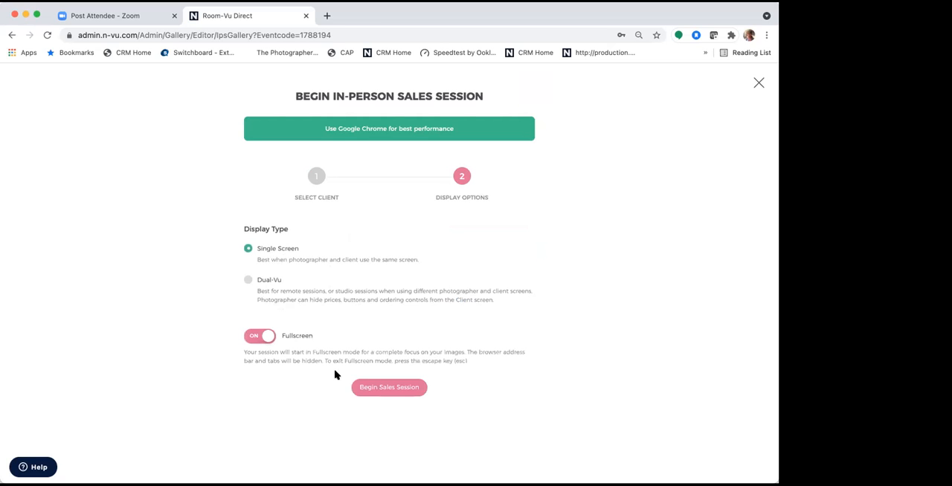
{"action": "left_click", "coordinate": [380, 394]}
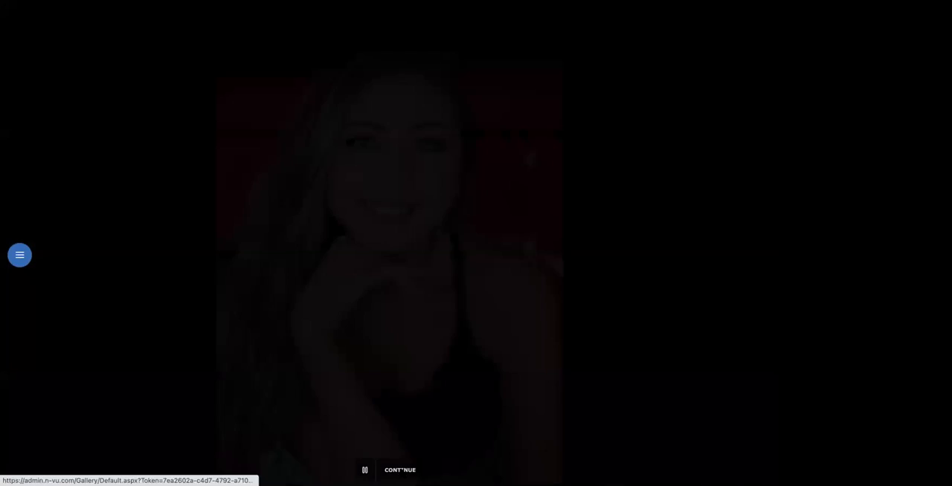
- Enter the gallery from the welcome screen and open ordering for the pink-top portrait with both hands in the hair
{"action": "left_click", "coordinate": [402, 471]}
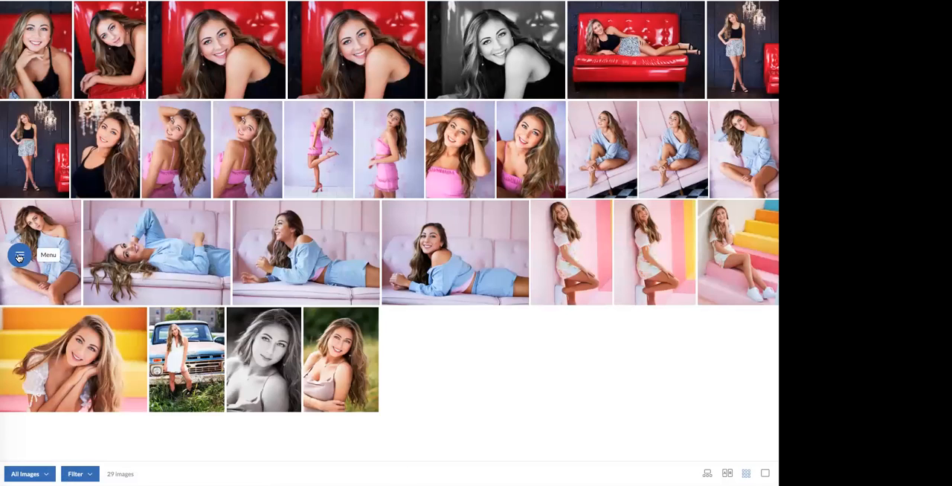
{"action": "left_click", "coordinate": [20, 255]}
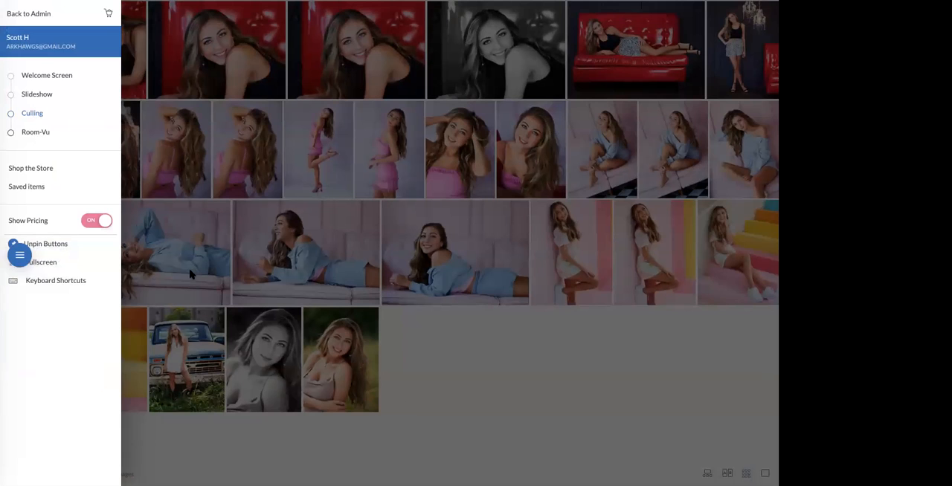
{"action": "left_click", "coordinate": [420, 401]}
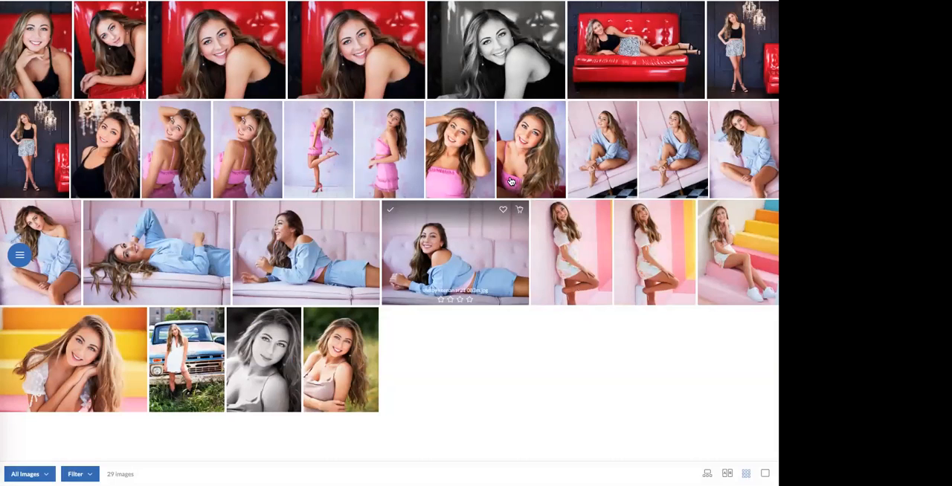
{"action": "left_click", "coordinate": [465, 171]}
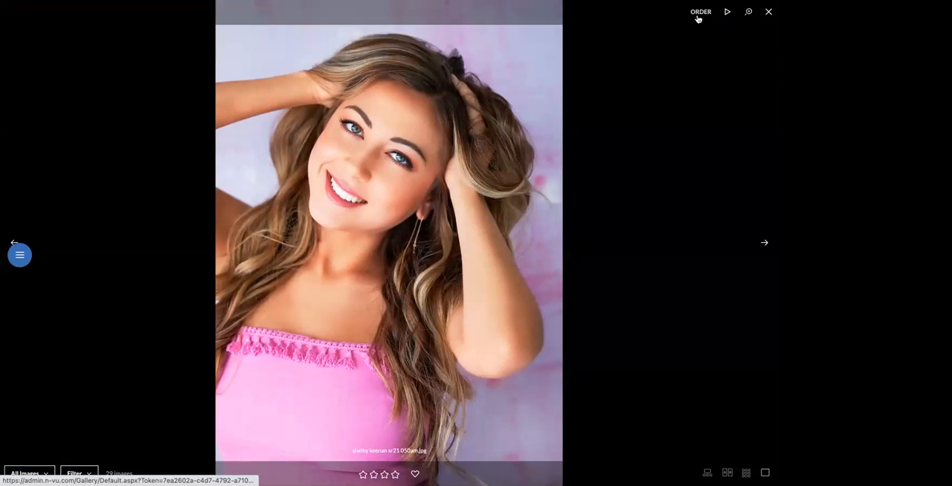
{"action": "left_click", "coordinate": [701, 11]}
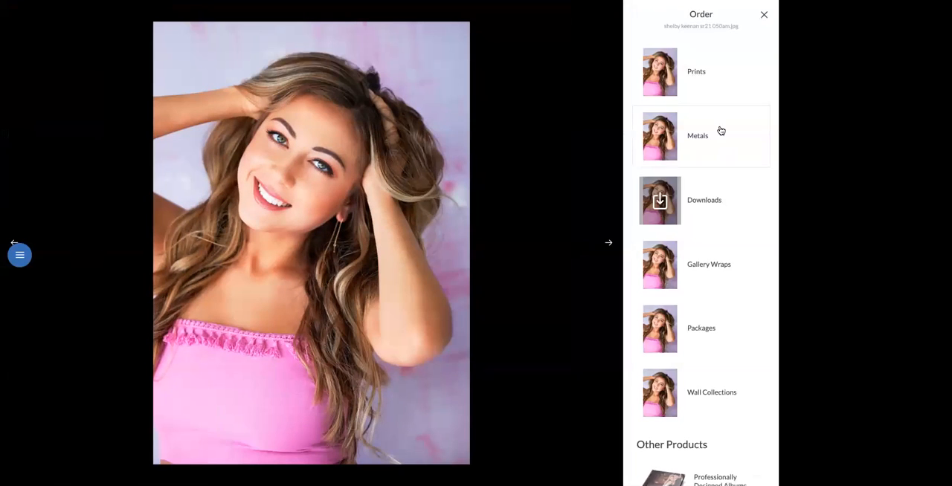
- Choose a 24 x 30 print of the portrait and preview it in Room-Vu
{"action": "left_click", "coordinate": [706, 74]}
{"action": "scroll", "coordinate": [702, 313], "scroll_direction": "down", "scroll_amount": 2}
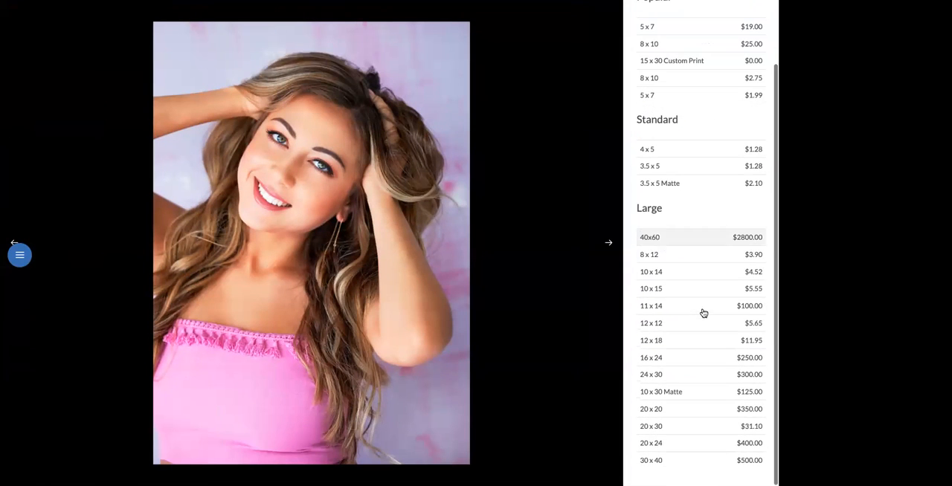
{"action": "left_click", "coordinate": [693, 377]}
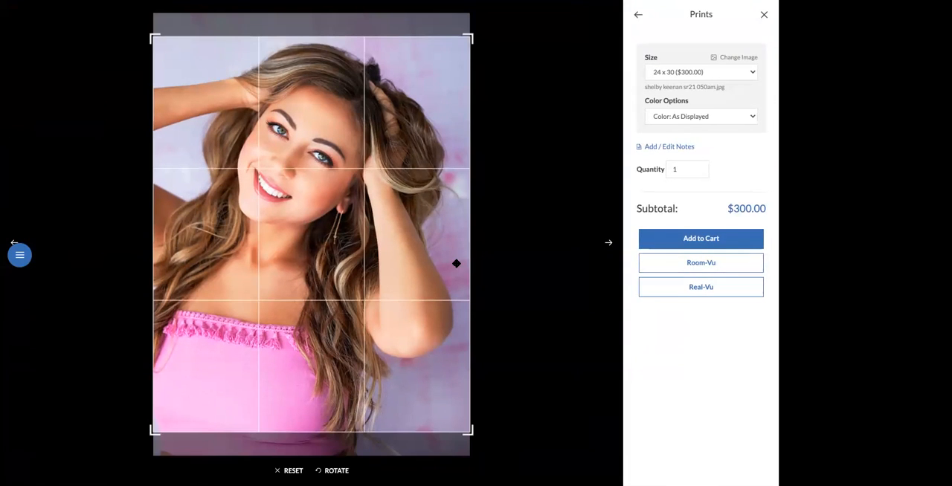
{"action": "left_click", "coordinate": [691, 264]}
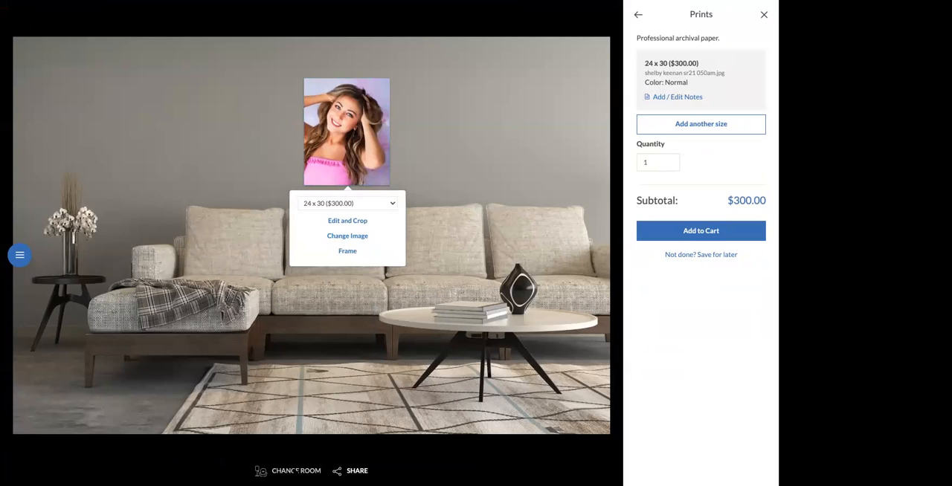
- Change the preview room to the uploaded Room 2 and set the print size to 11 x 14
{"action": "left_click", "coordinate": [296, 471]}
{"action": "scroll", "coordinate": [424, 345], "scroll_direction": "down", "scroll_amount": 3}
{"action": "scroll", "coordinate": [424, 346], "scroll_direction": "down", "scroll_amount": 2}
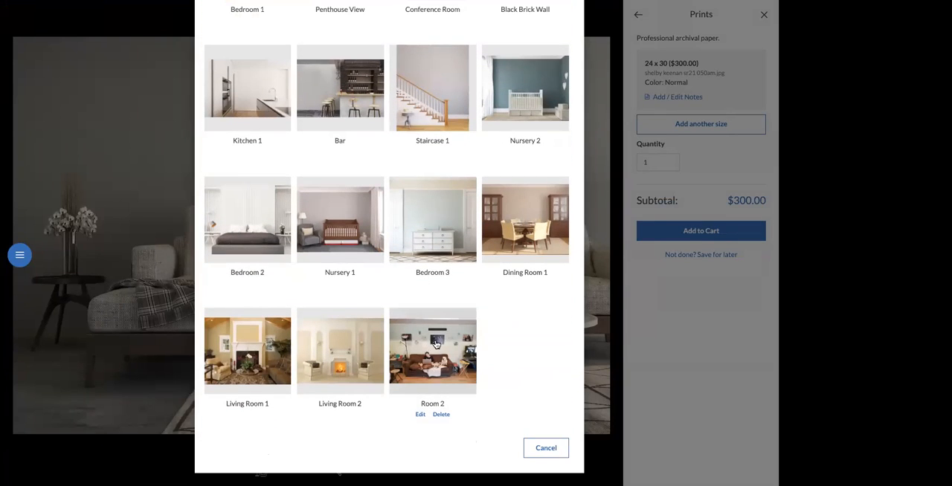
{"action": "left_click", "coordinate": [437, 347]}
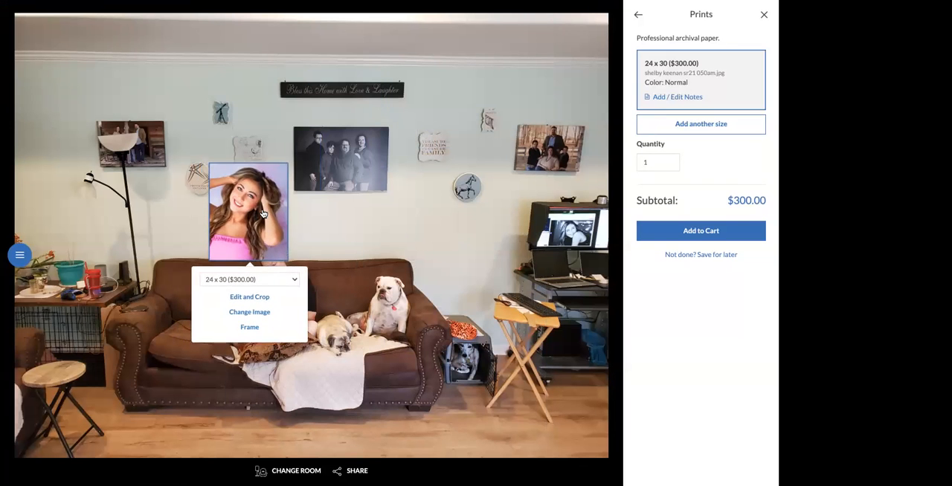
{"action": "left_click", "coordinate": [295, 282]}
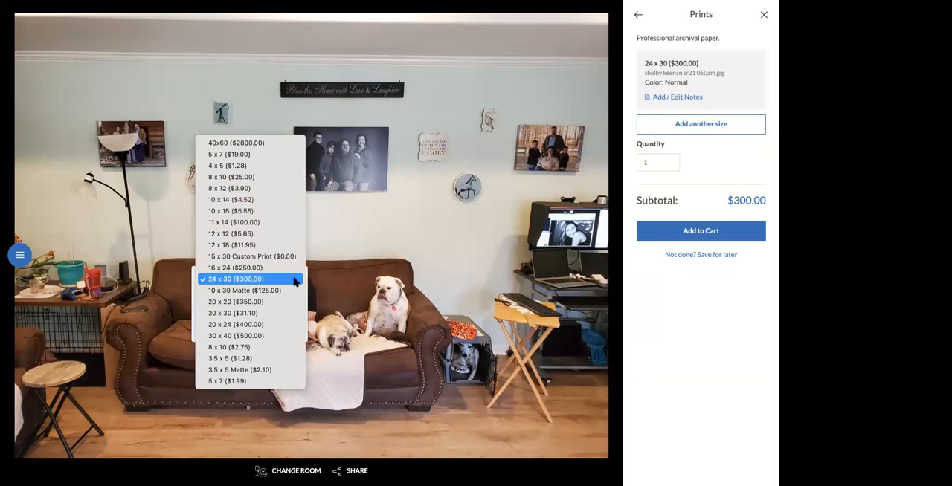
{"action": "left_click", "coordinate": [269, 223]}
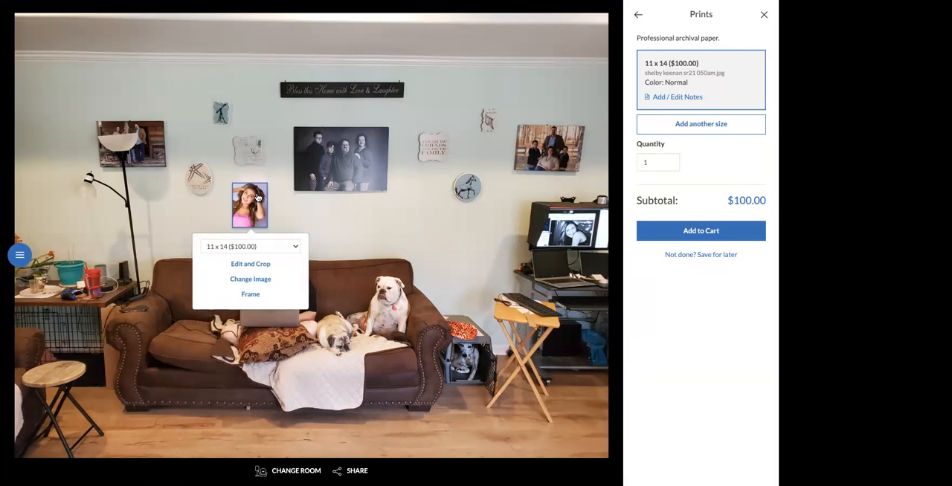
- Add a preview frame to the 11 x 14 print, set the frame width to 1", and reduce the matte width
{"action": "left_click", "coordinate": [257, 292]}
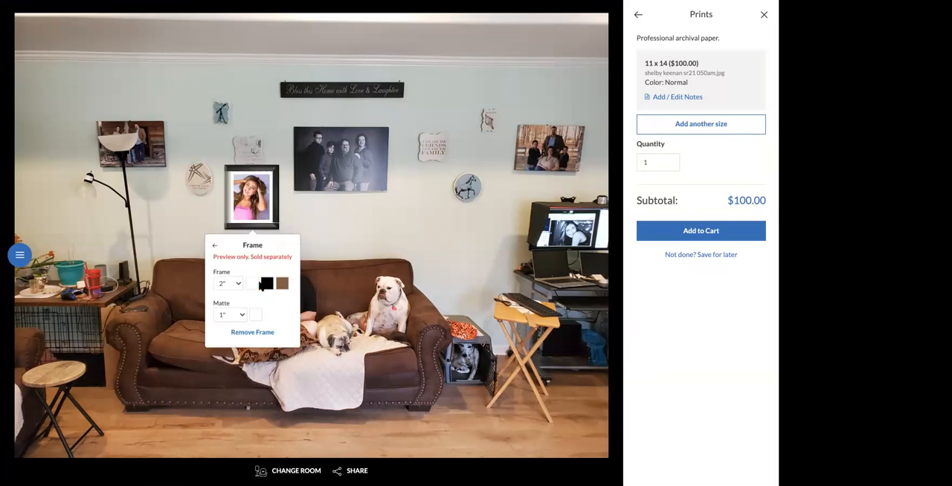
{"action": "left_click", "coordinate": [239, 284]}
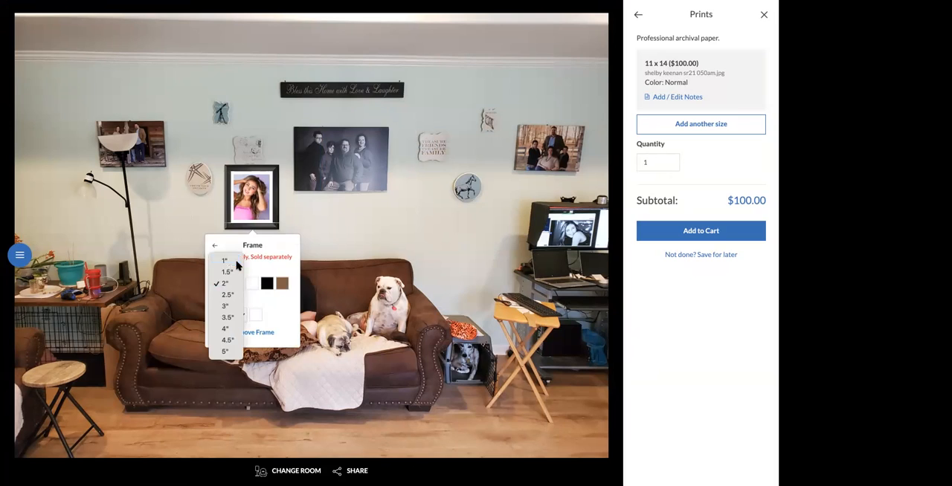
{"action": "left_click", "coordinate": [236, 262]}
{"action": "left_click", "coordinate": [253, 318]}
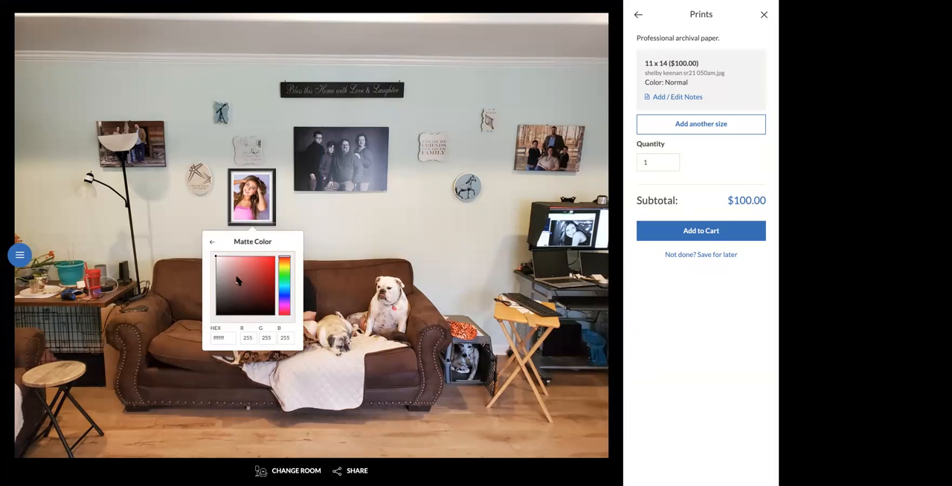
{"action": "left_click", "coordinate": [214, 244]}
{"action": "left_click", "coordinate": [240, 316]}
{"action": "left_click", "coordinate": [228, 299]}
{"action": "left_click", "coordinate": [290, 249]}
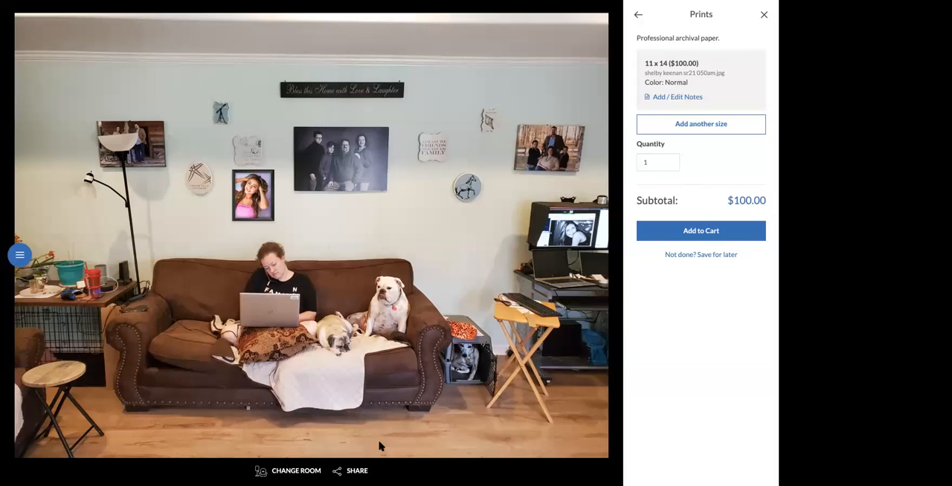
- View the sharing options for the designed room image and close them
{"action": "left_click", "coordinate": [352, 471]}
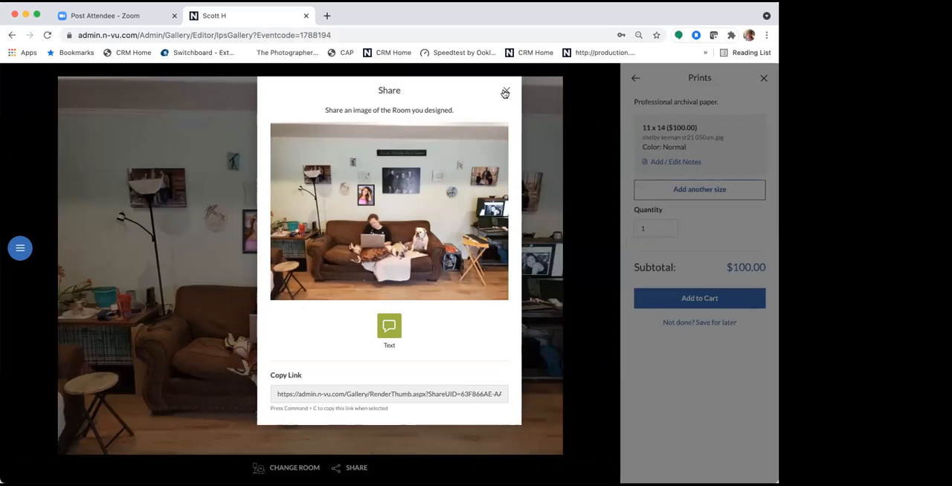
{"action": "left_click", "coordinate": [504, 26]}
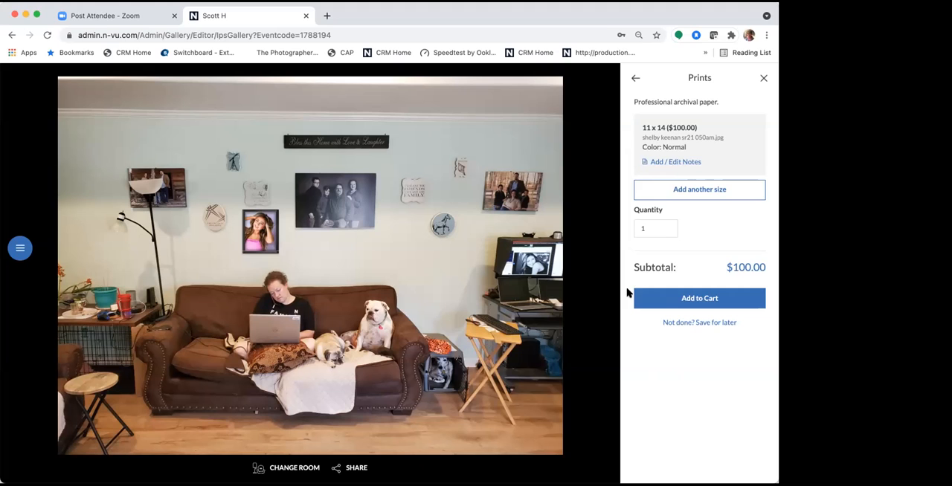
- Discard the framed 11 x 14 print order without saving and leave the sales gallery for the event dashboard
{"action": "left_click", "coordinate": [764, 79]}
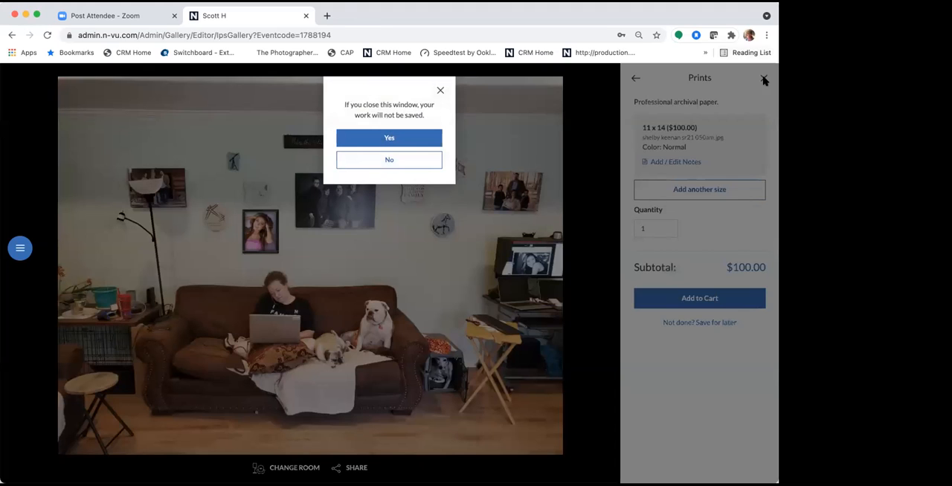
{"action": "left_click", "coordinate": [387, 141]}
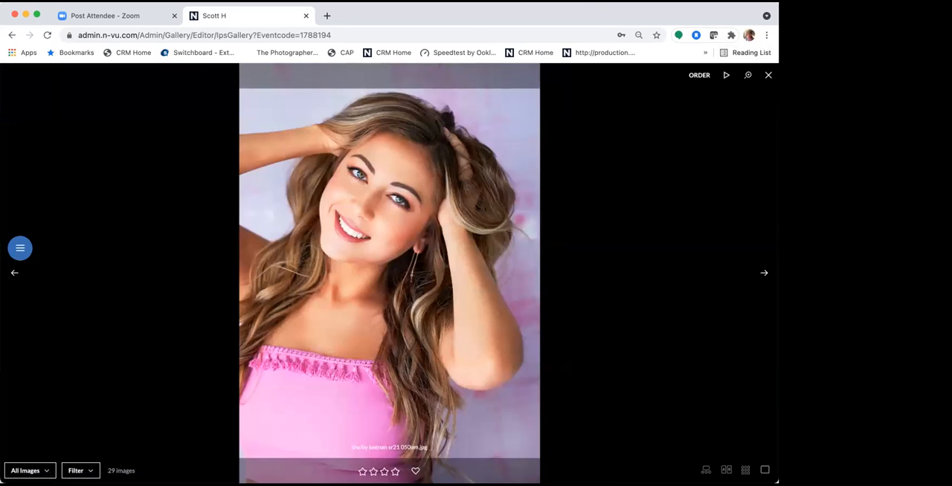
{"action": "left_click", "coordinate": [768, 75]}
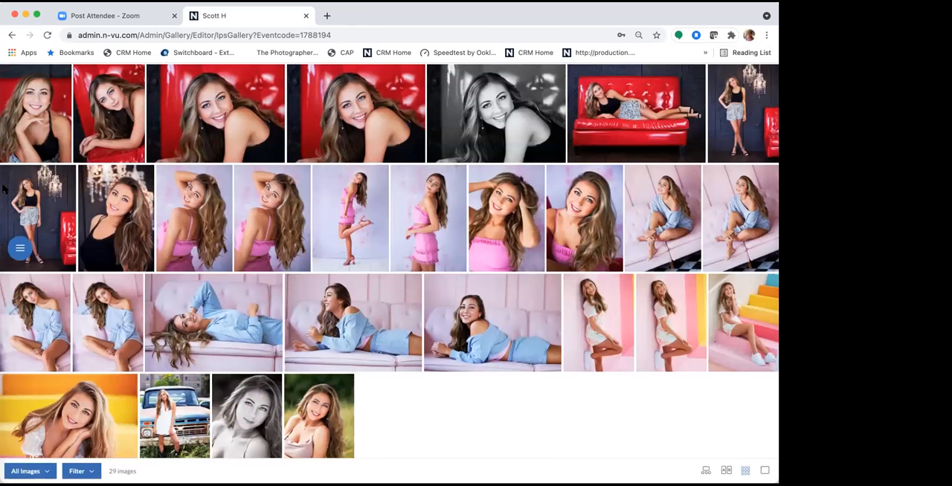
{"action": "left_click", "coordinate": [21, 250]}
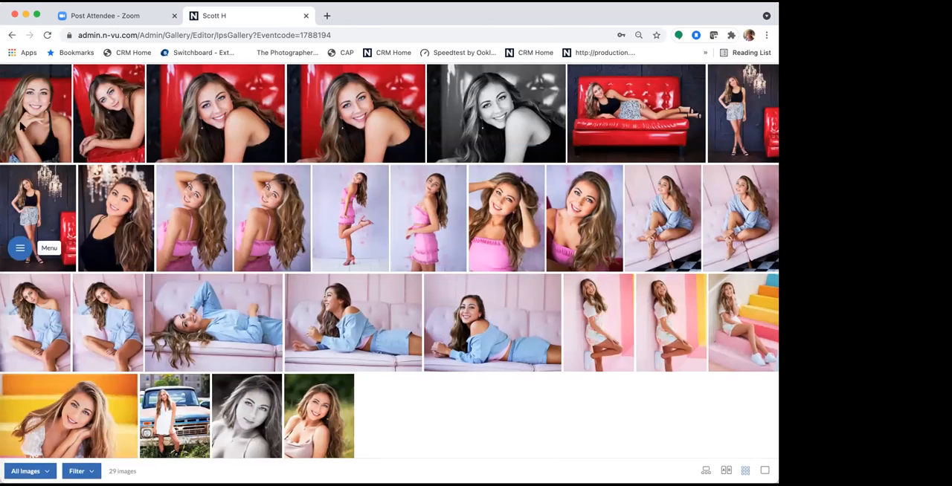
{"action": "left_click", "coordinate": [32, 82]}
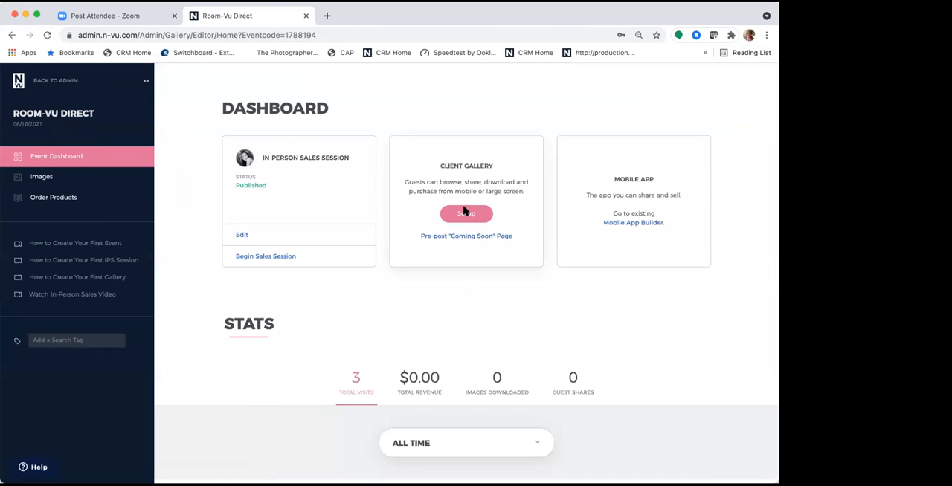
- Set up the client gallery, keeping the default watermark, Default Pricelist with Products, automatic fulfillment and shipping to the customer
{"action": "left_click", "coordinate": [472, 215]}
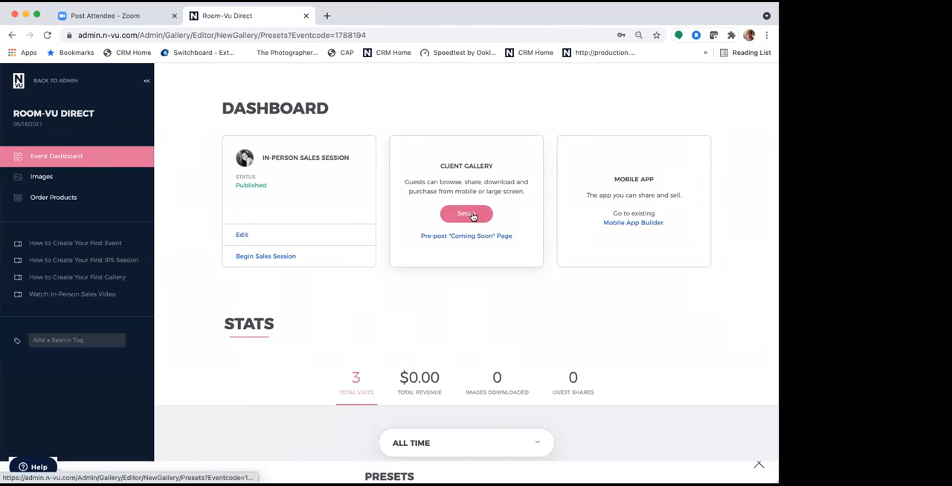
{"action": "left_click", "coordinate": [389, 245]}
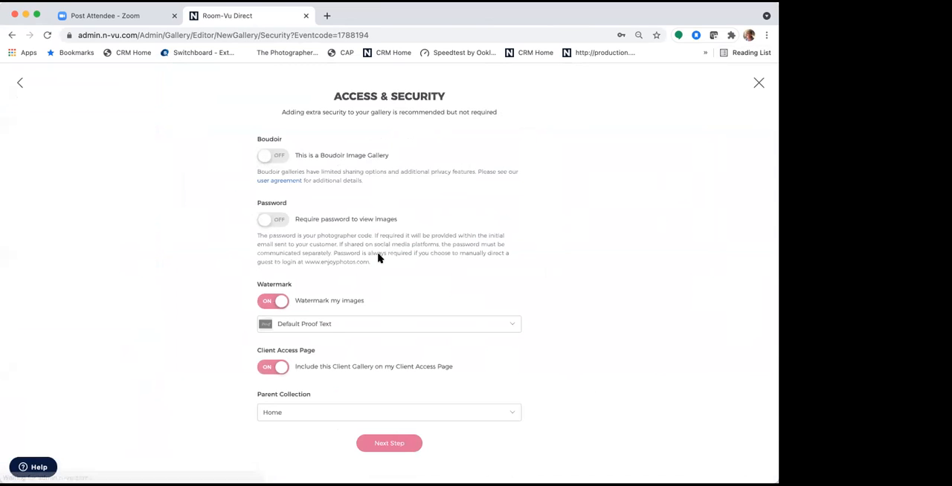
{"action": "left_click", "coordinate": [383, 446]}
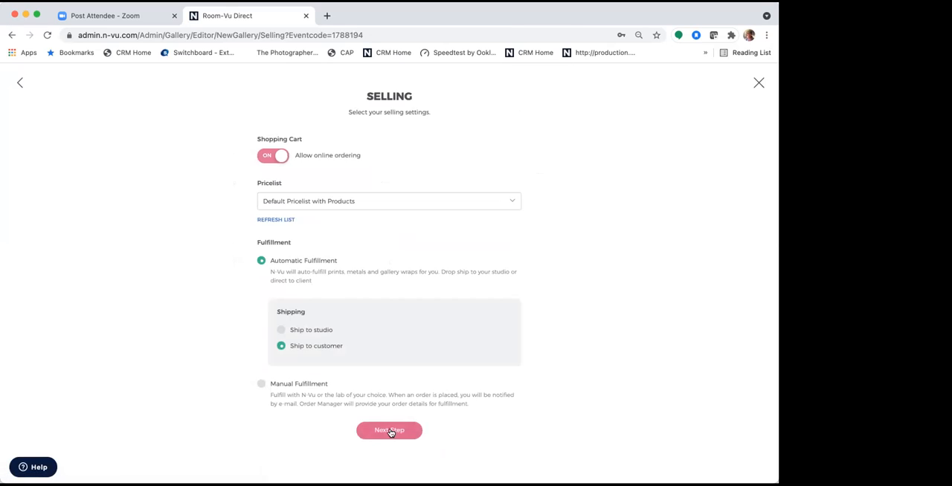
{"action": "left_click", "coordinate": [395, 430]}
{"action": "left_click", "coordinate": [377, 244]}
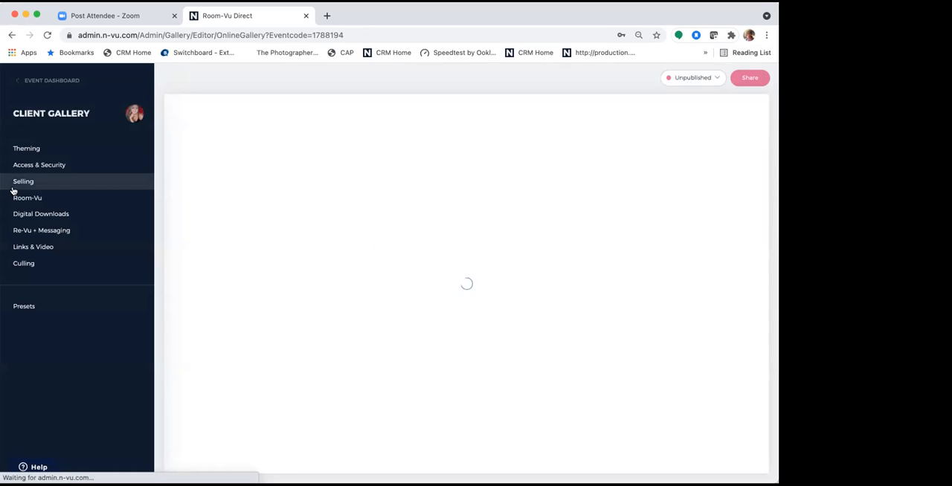
- Examine the guest rooms in the client gallery's Room-Vu settings and return to the event dashboard
{"action": "left_click", "coordinate": [27, 197]}
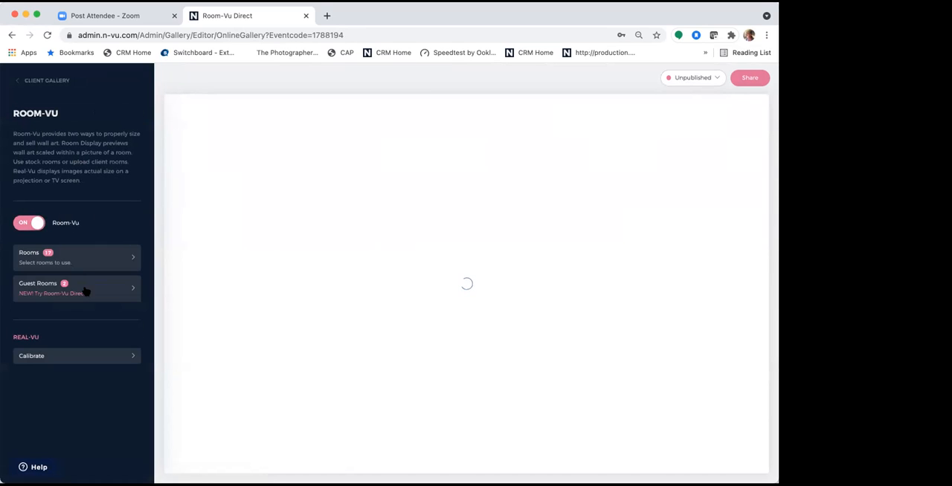
{"action": "left_click", "coordinate": [87, 293]}
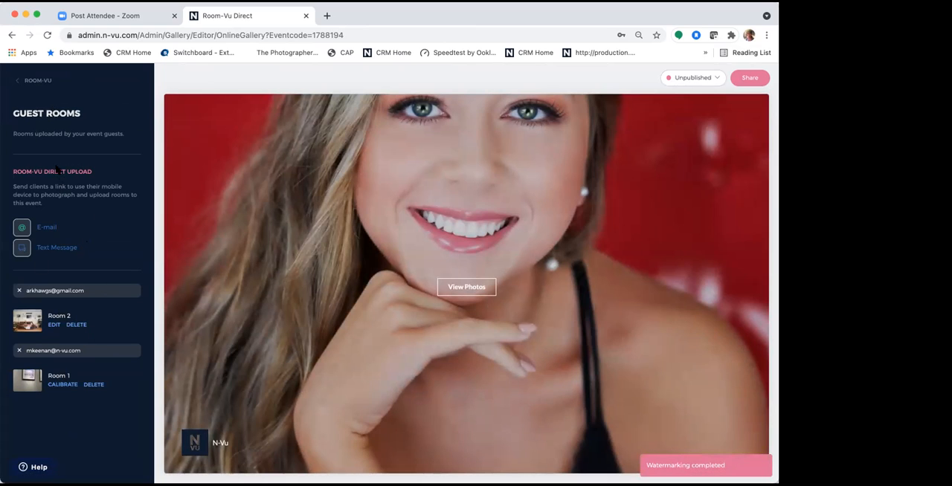
{"action": "left_click", "coordinate": [37, 81]}
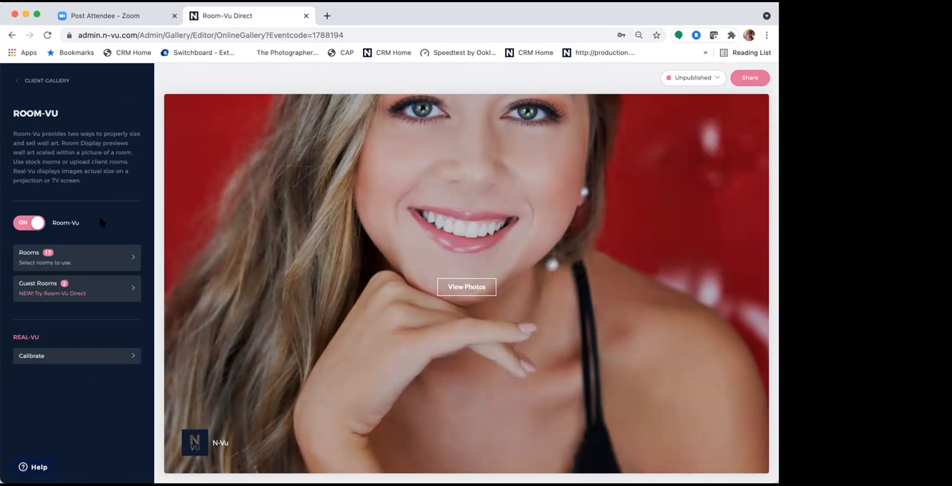
{"action": "left_click", "coordinate": [46, 81]}
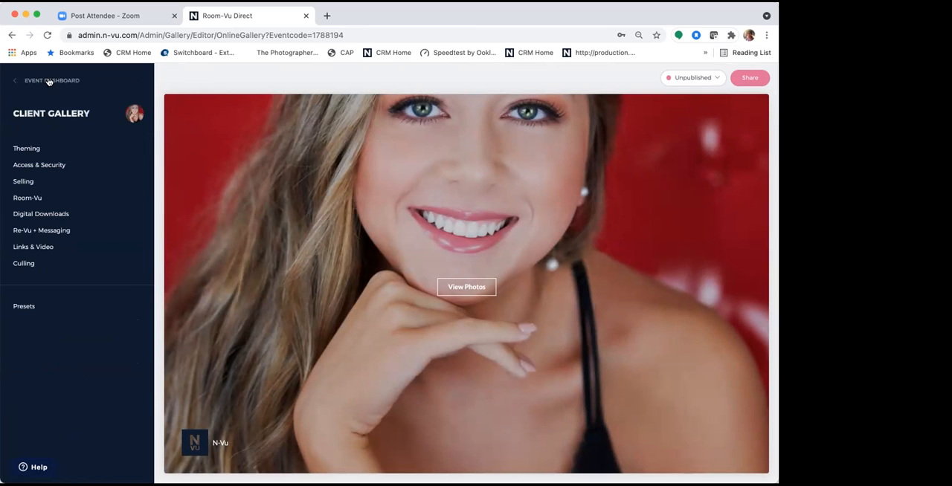
{"action": "left_click", "coordinate": [50, 82]}
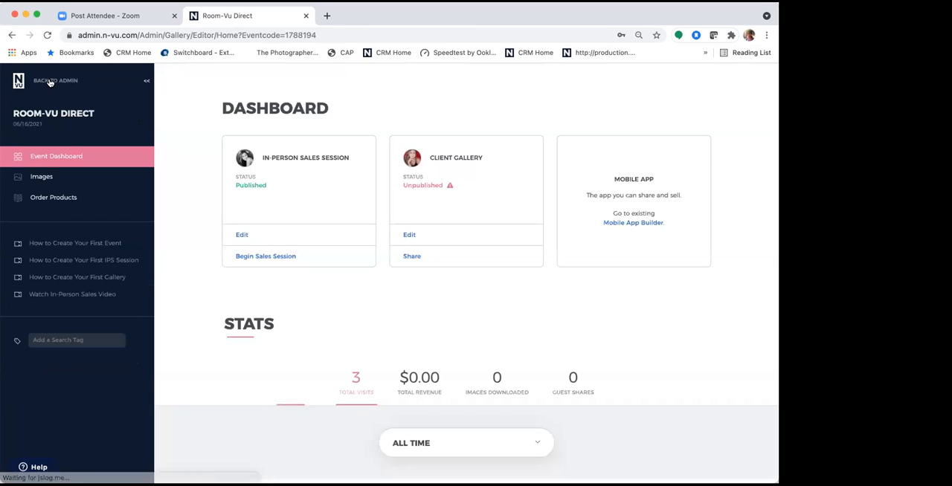